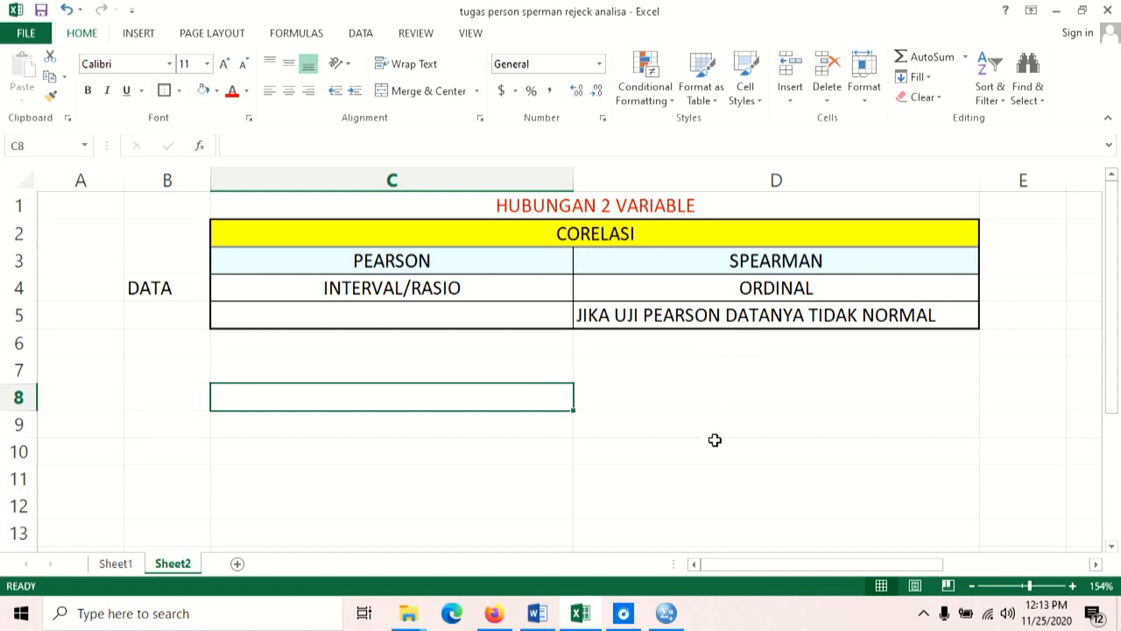
Switch to the Word document and examine the table of years worked and films rejected in a year
{"action": "left_click", "coordinate": [548, 617]}
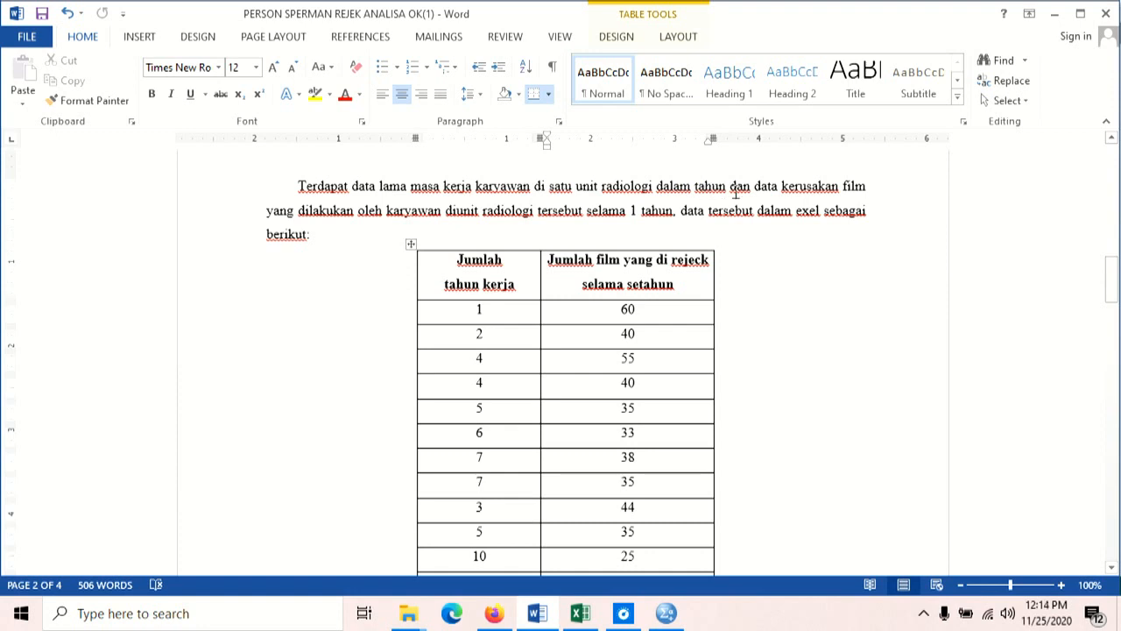
{"action": "mouse_move", "coordinate": [542, 242]}
{"action": "scroll", "coordinate": [601, 366], "scroll_direction": "down", "scroll_amount": 1}
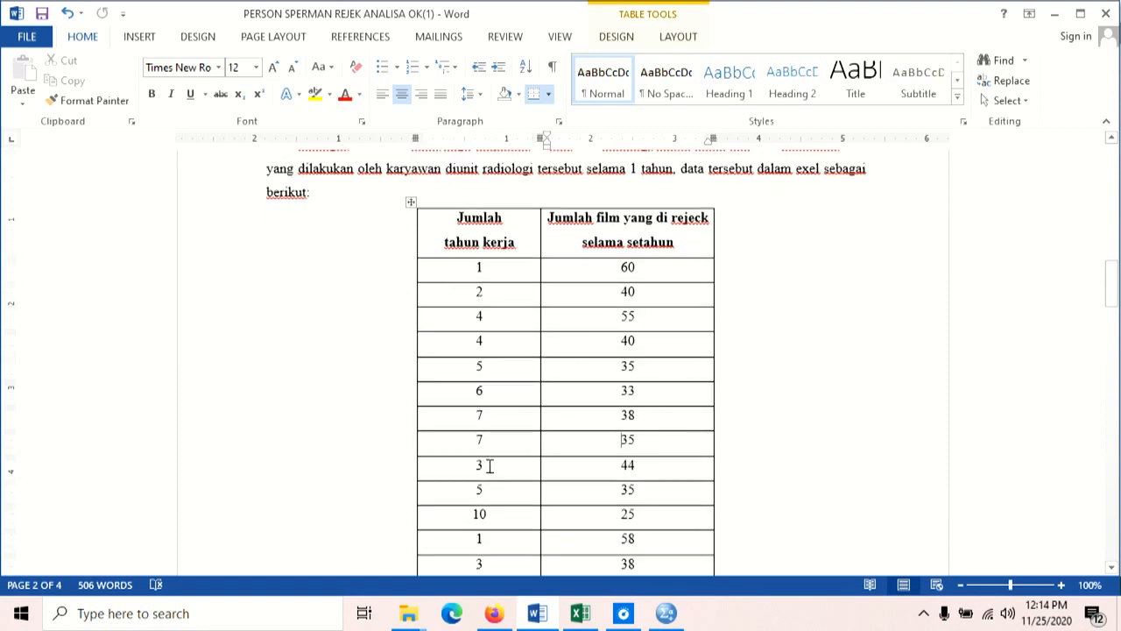
{"action": "scroll", "coordinate": [574, 467], "scroll_direction": "down", "scroll_amount": 6}
{"action": "scroll", "coordinate": [573, 467], "scroll_direction": "down", "scroll_amount": 2}
{"action": "scroll", "coordinate": [574, 468], "scroll_direction": "up", "scroll_amount": 7}
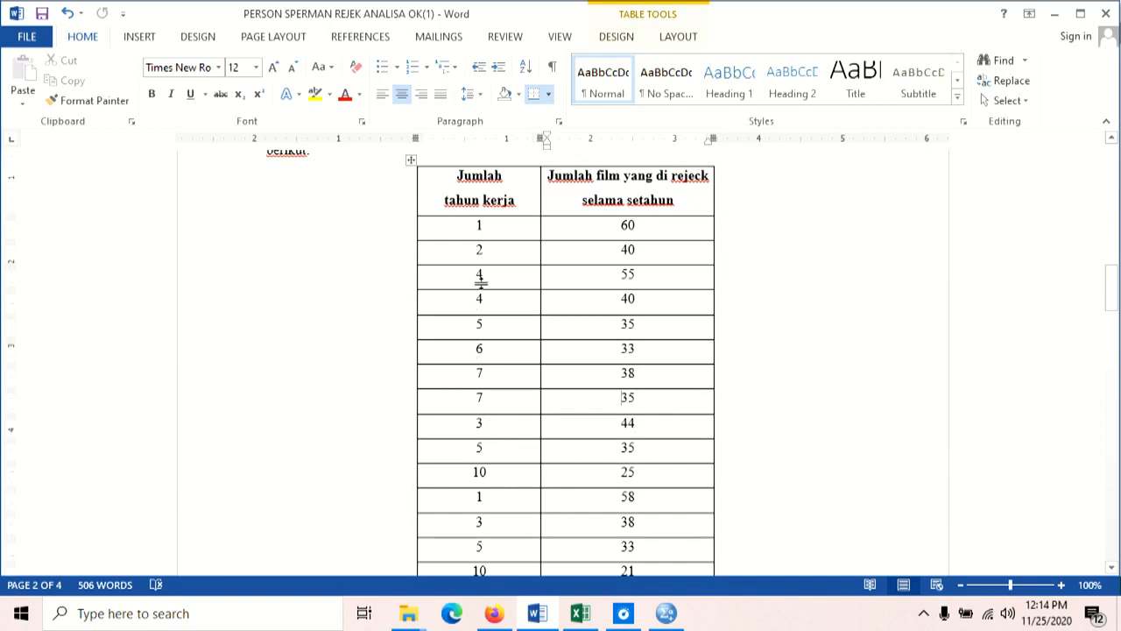
On Sheet1 of the Excel workbook, copy the headings in B2:C2 and paste them transposed starting at F3
{"action": "left_click", "coordinate": [578, 616]}
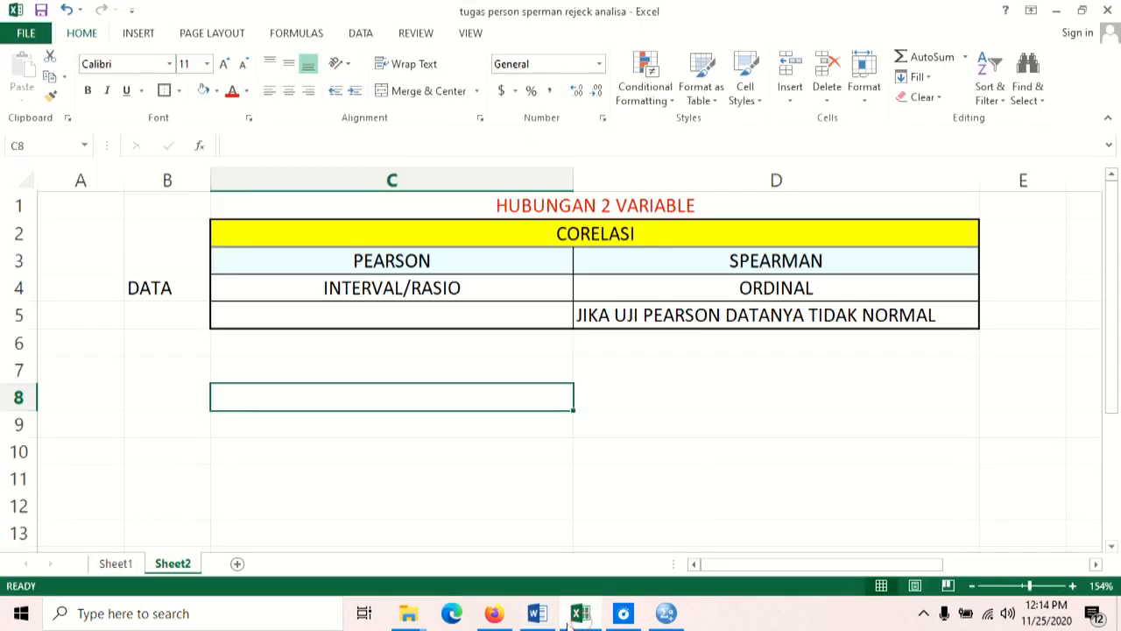
{"action": "left_click", "coordinate": [122, 563]}
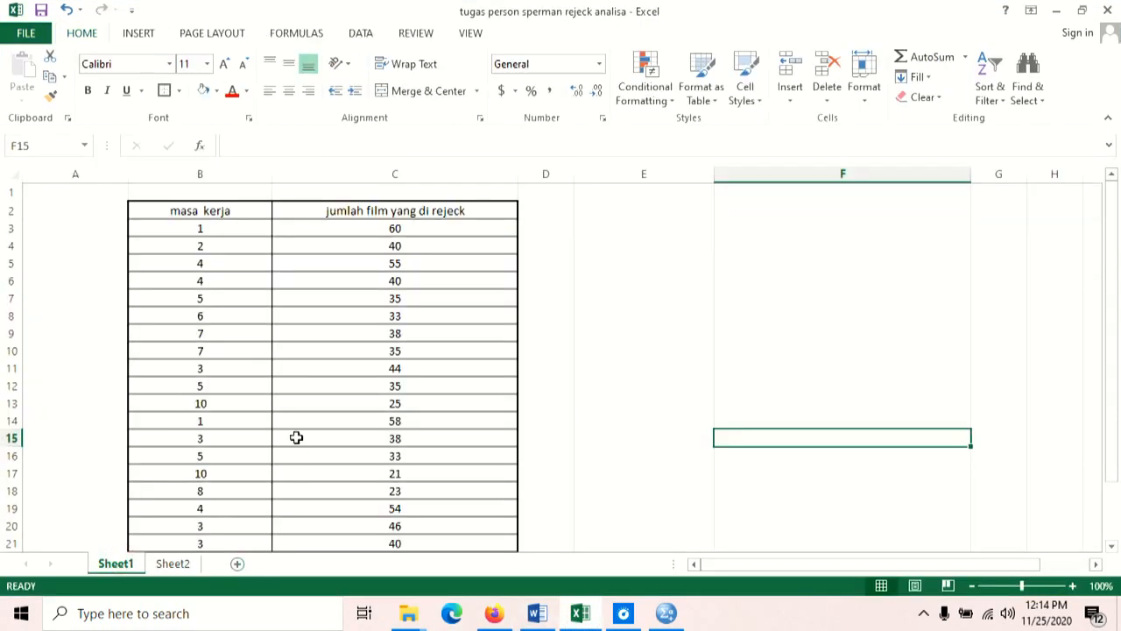
{"action": "scroll", "coordinate": [296, 437], "scroll_direction": "down", "scroll_amount": 2}
{"action": "scroll", "coordinate": [296, 437], "scroll_direction": "up", "scroll_amount": 2}
{"action": "scroll", "coordinate": [297, 438], "scroll_direction": "down", "scroll_amount": 1}
{"action": "scroll", "coordinate": [296, 437], "scroll_direction": "up", "scroll_amount": 1}
{"action": "left_click_drag", "start_coordinate": [208, 211], "coordinate": [330, 223]}
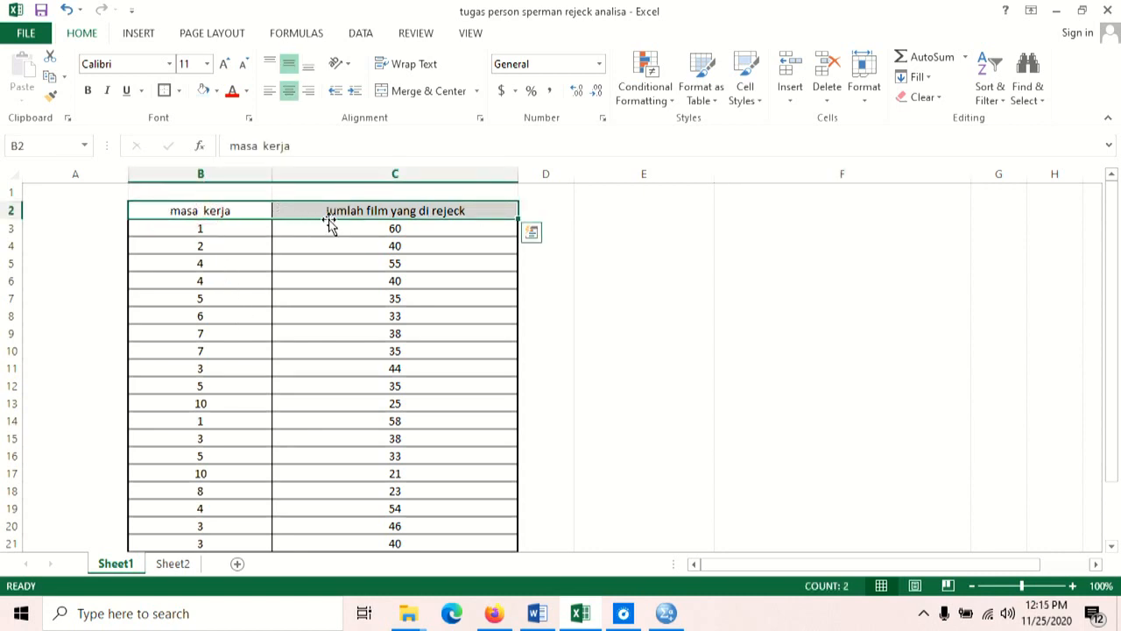
{"action": "right_click", "coordinate": [339, 211]}
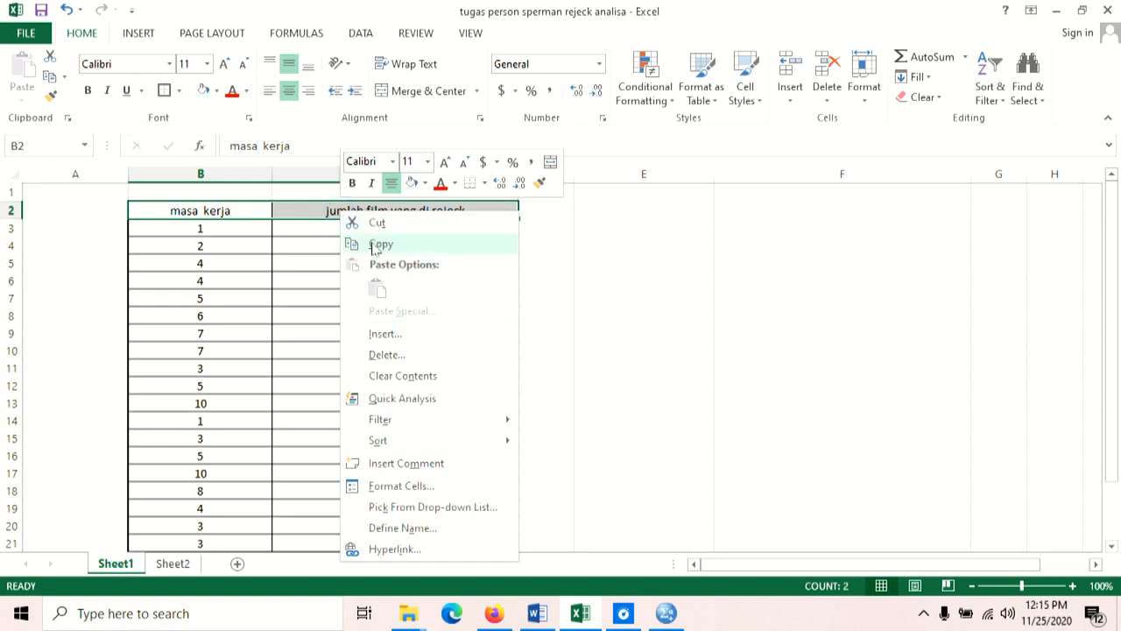
{"action": "left_click", "coordinate": [375, 245]}
{"action": "right_click", "coordinate": [746, 232]}
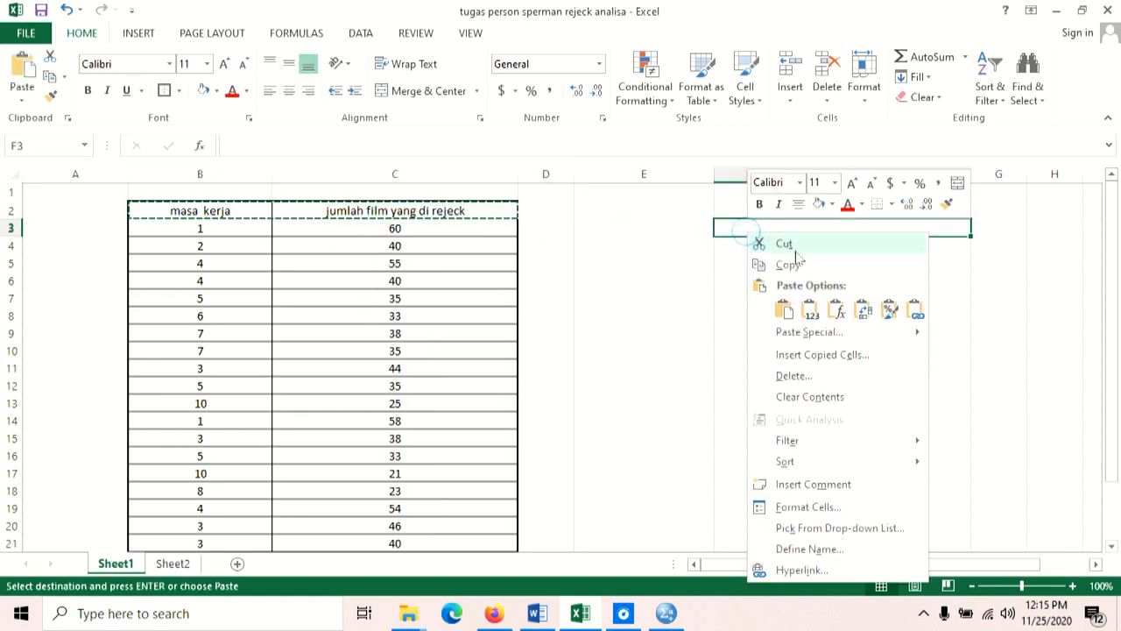
{"action": "mouse_move", "coordinate": [822, 339]}
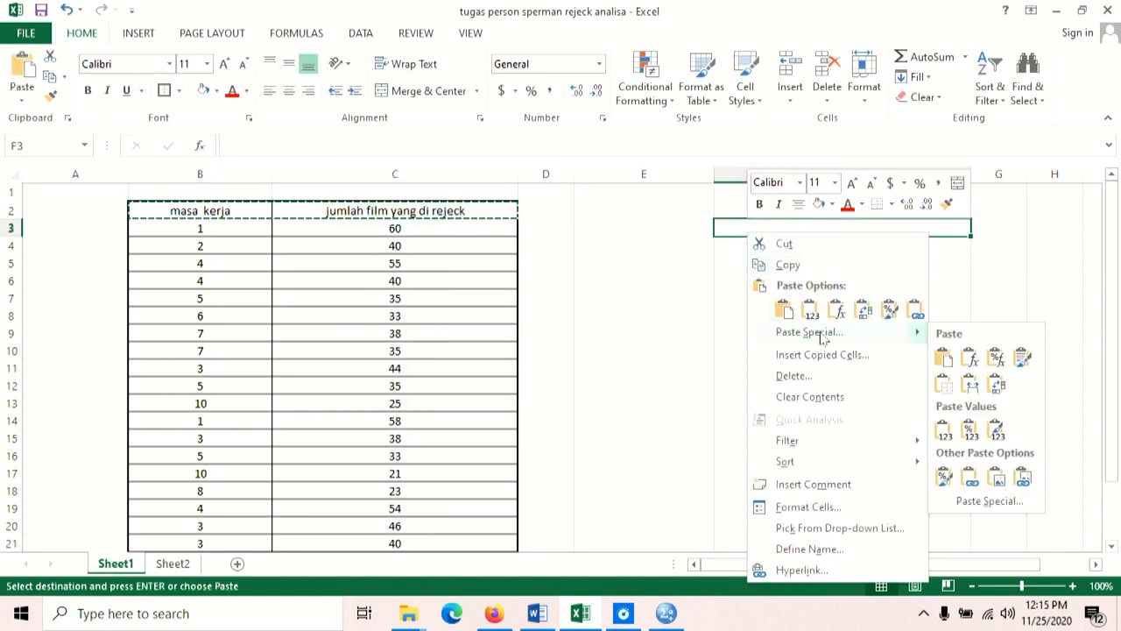
{"action": "left_click", "coordinate": [997, 384]}
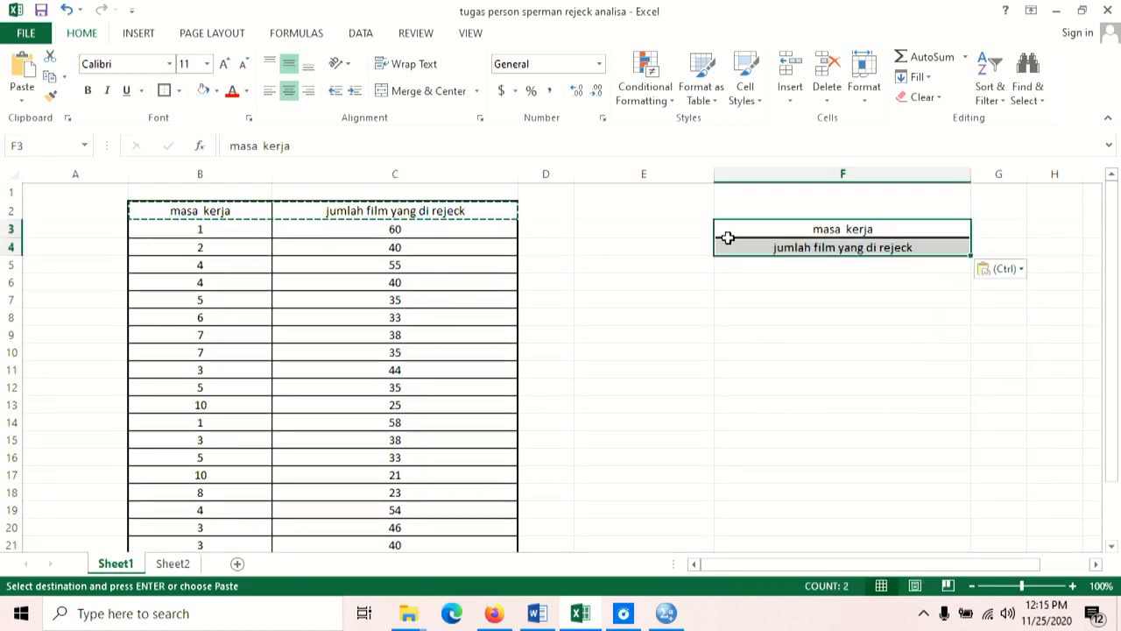
Copy the stacked headings in F3:F4 and paste them as labels for the first two variables in SPSS
{"action": "left_click_drag", "start_coordinate": [782, 228], "coordinate": [780, 245]}
{"action": "right_click", "coordinate": [781, 244]}
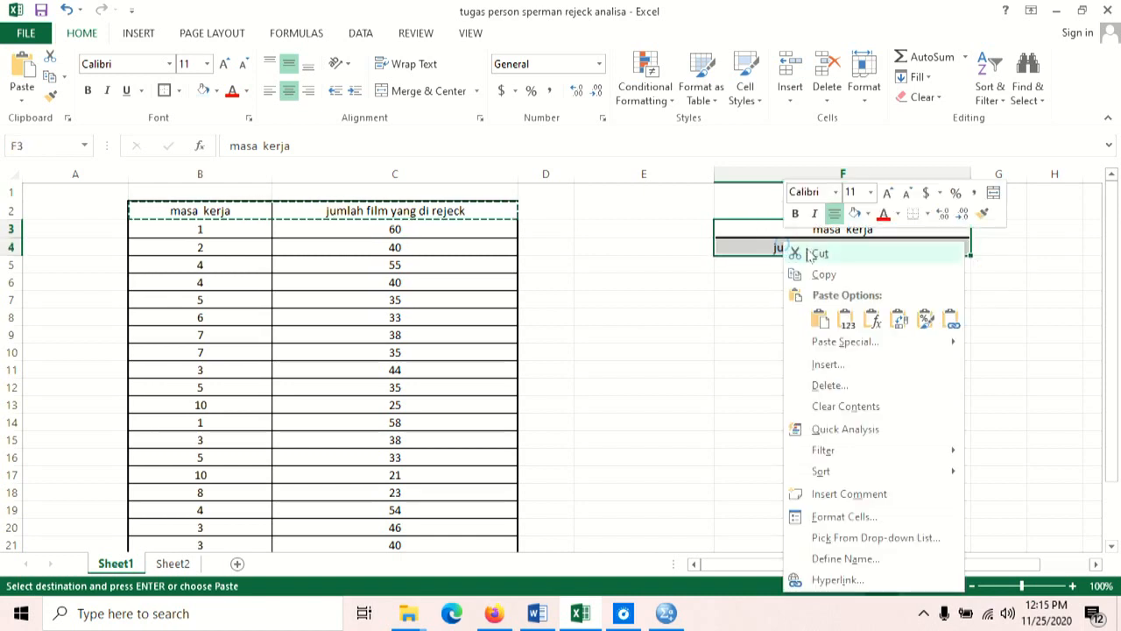
{"action": "left_click", "coordinate": [818, 273]}
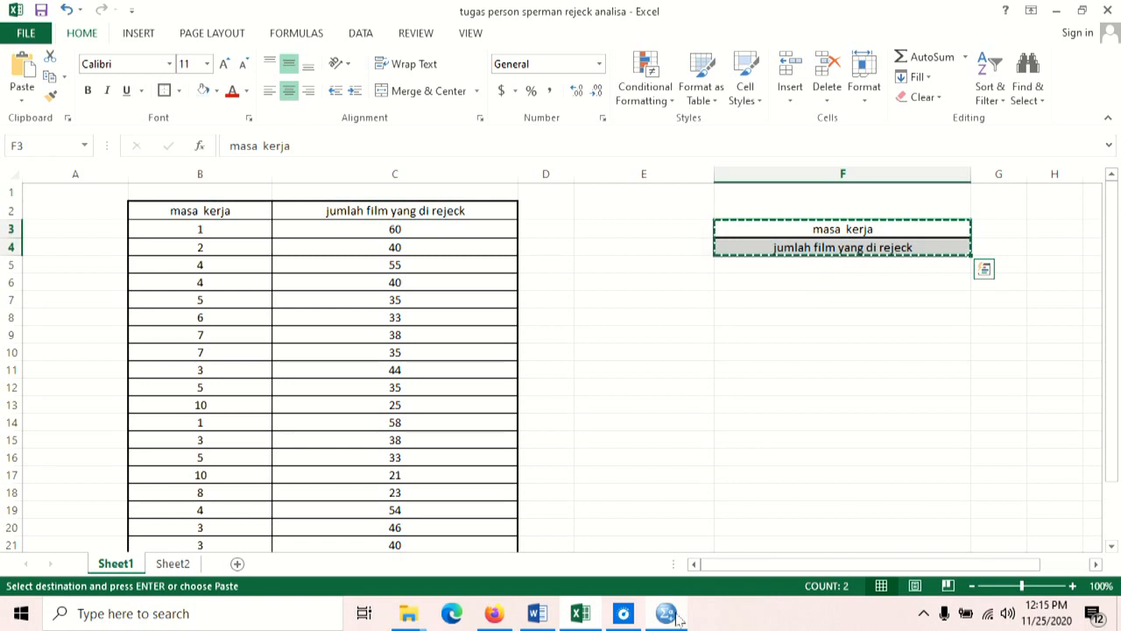
{"action": "left_click", "coordinate": [666, 613]}
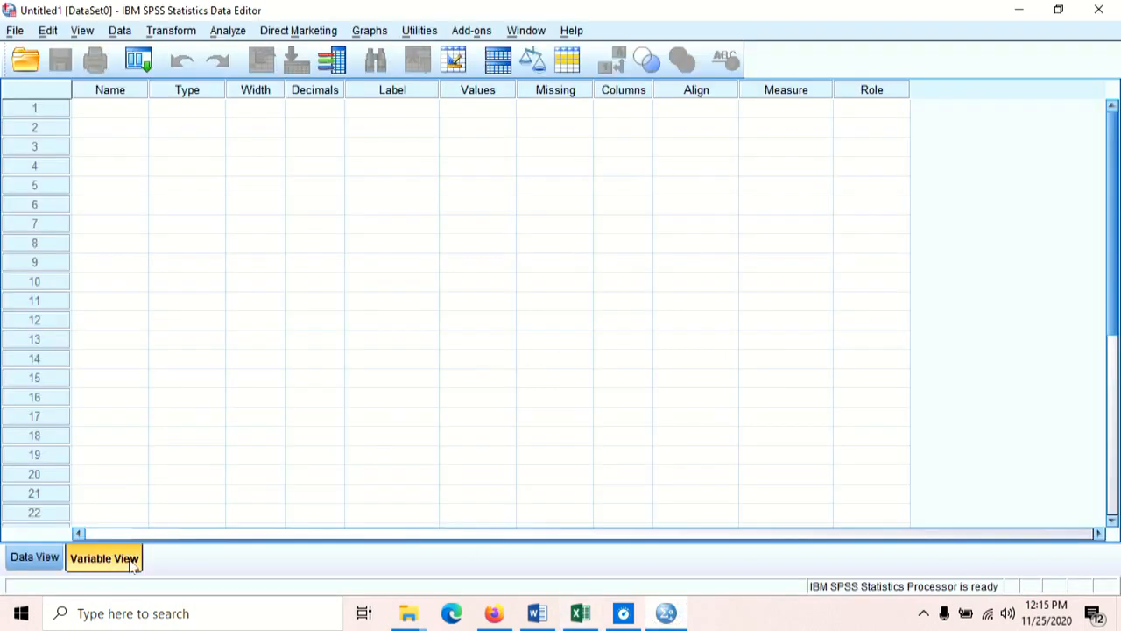
{"action": "left_click", "coordinate": [398, 112]}
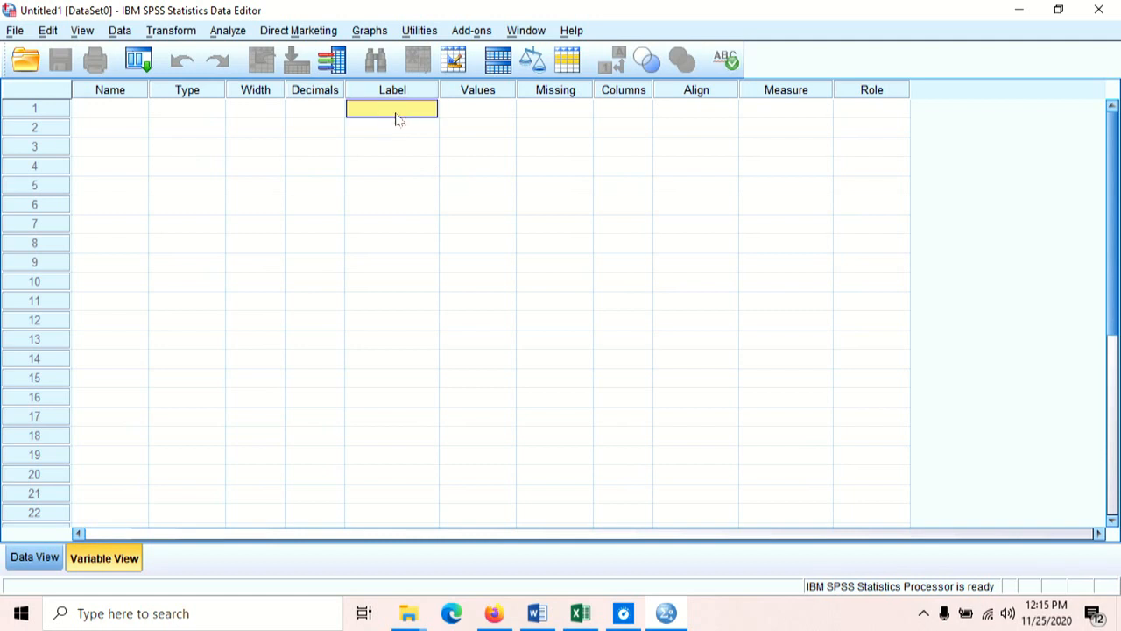
{"action": "right_click", "coordinate": [397, 119]}
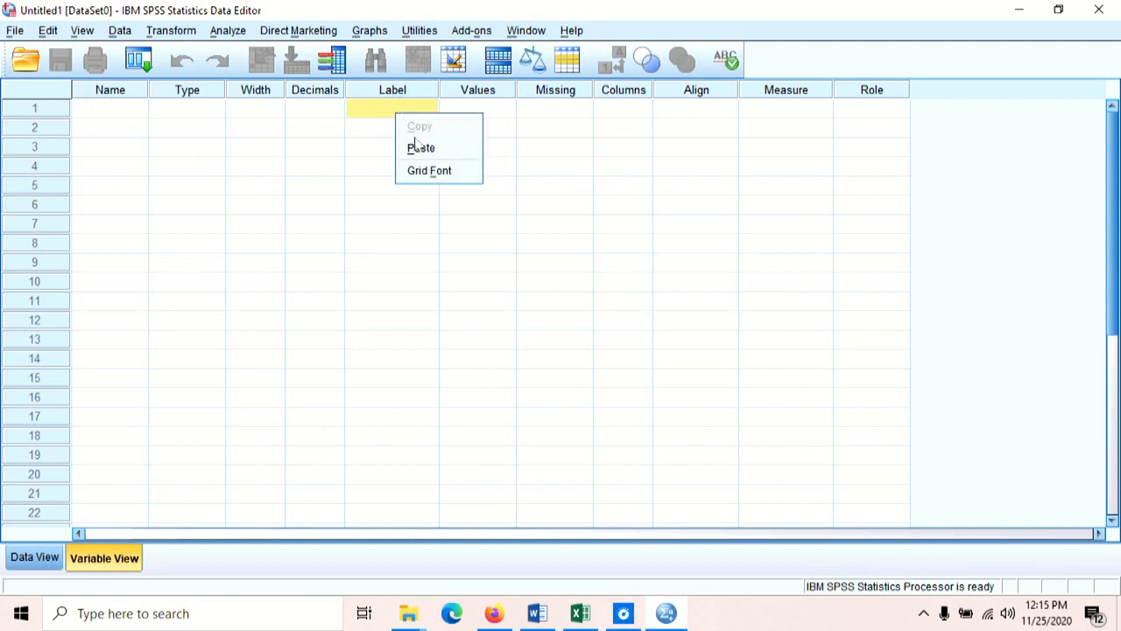
{"action": "left_click", "coordinate": [420, 148]}
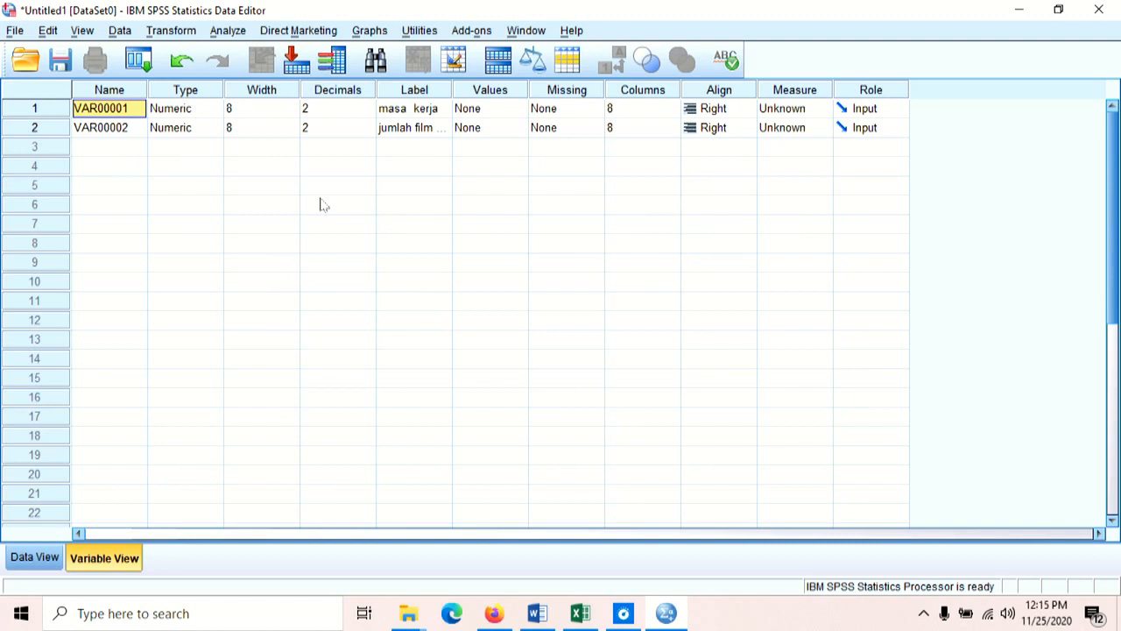
Name the first variable kerja and the second variable film
{"action": "type", "text": "kerja"}
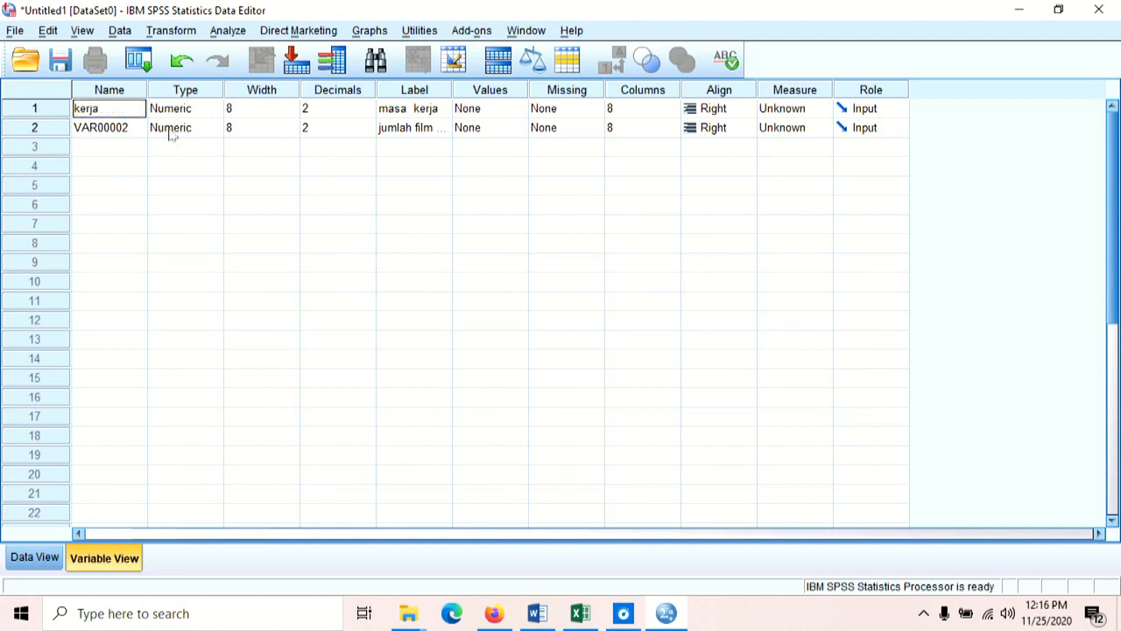
{"action": "left_click", "coordinate": [125, 136]}
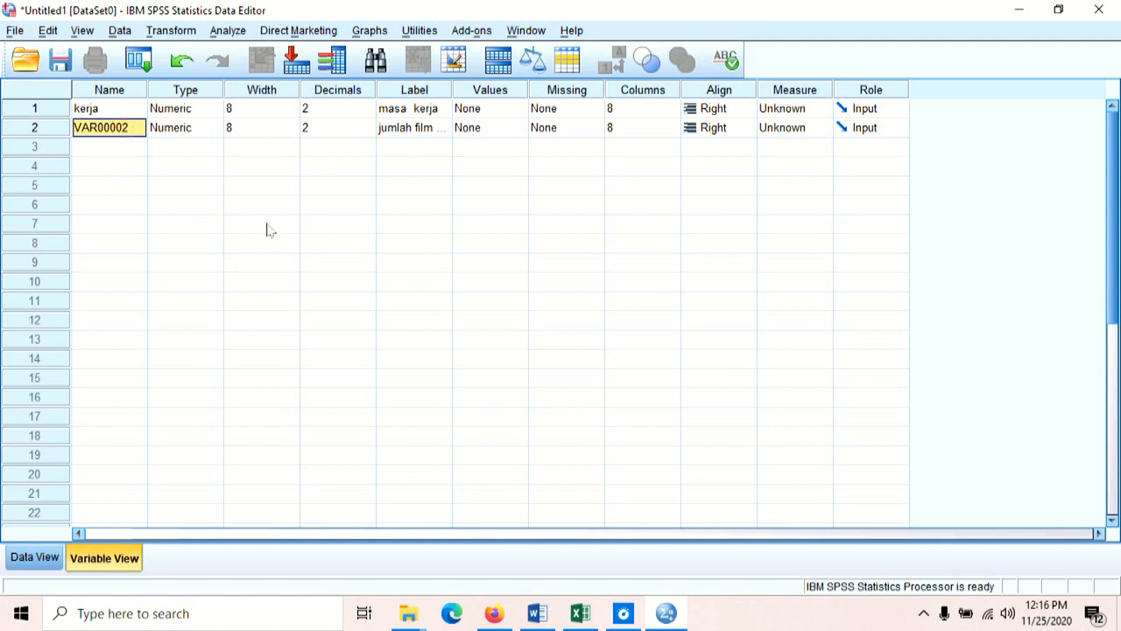
{"action": "type", "text": "film"}
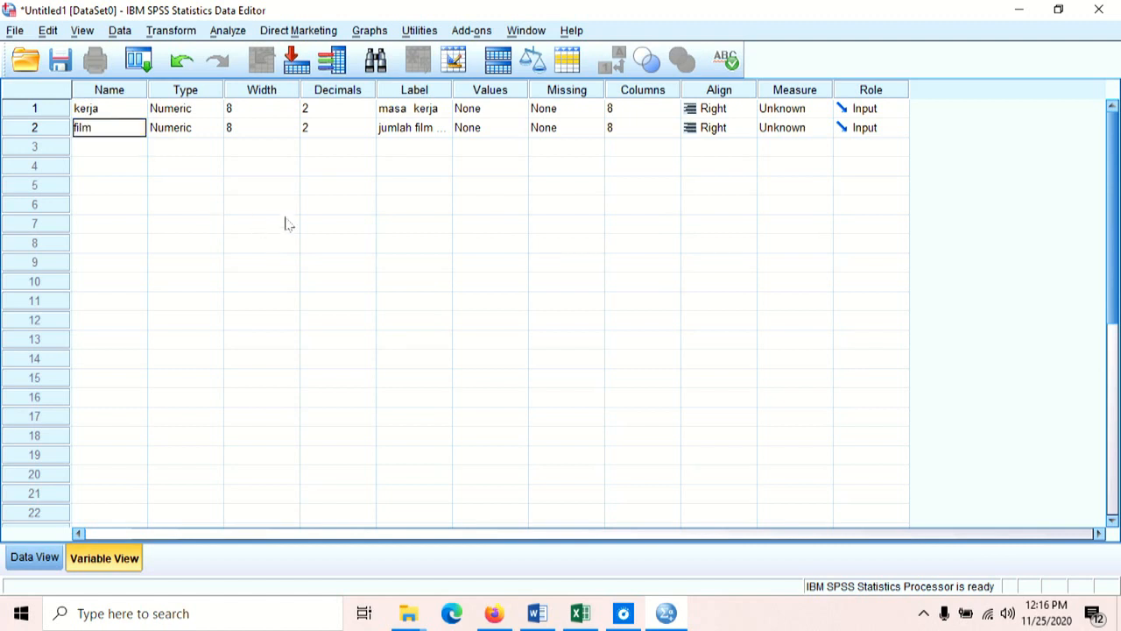
{"action": "left_click", "coordinate": [282, 223]}
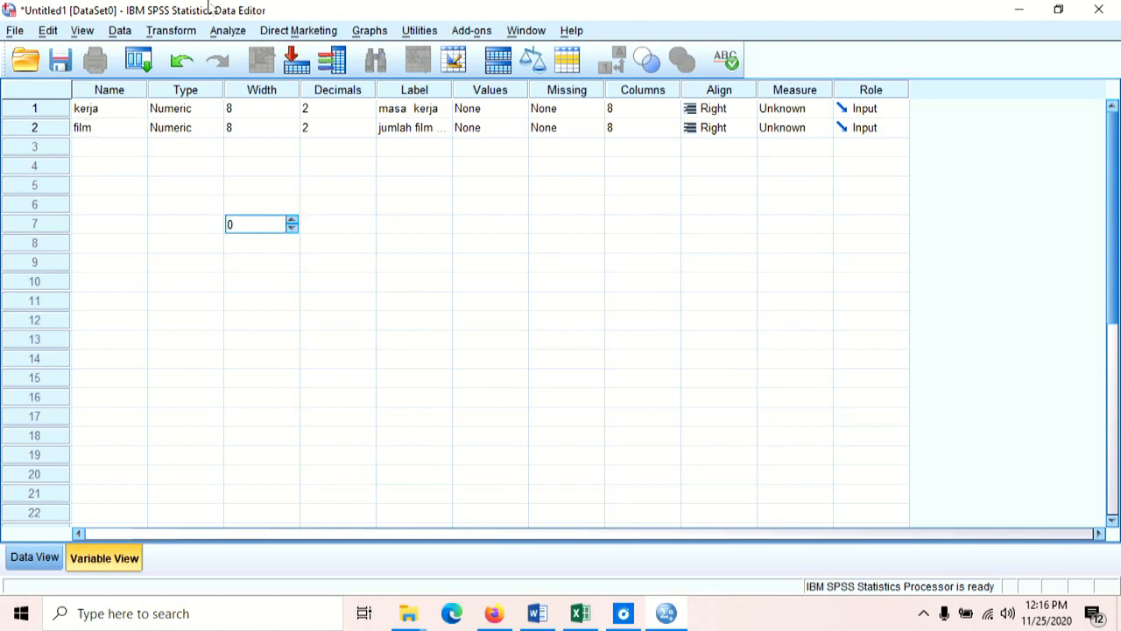
Switch back to Excel and copy the data values in B3:C25 without the headings
{"action": "left_click", "coordinate": [578, 616]}
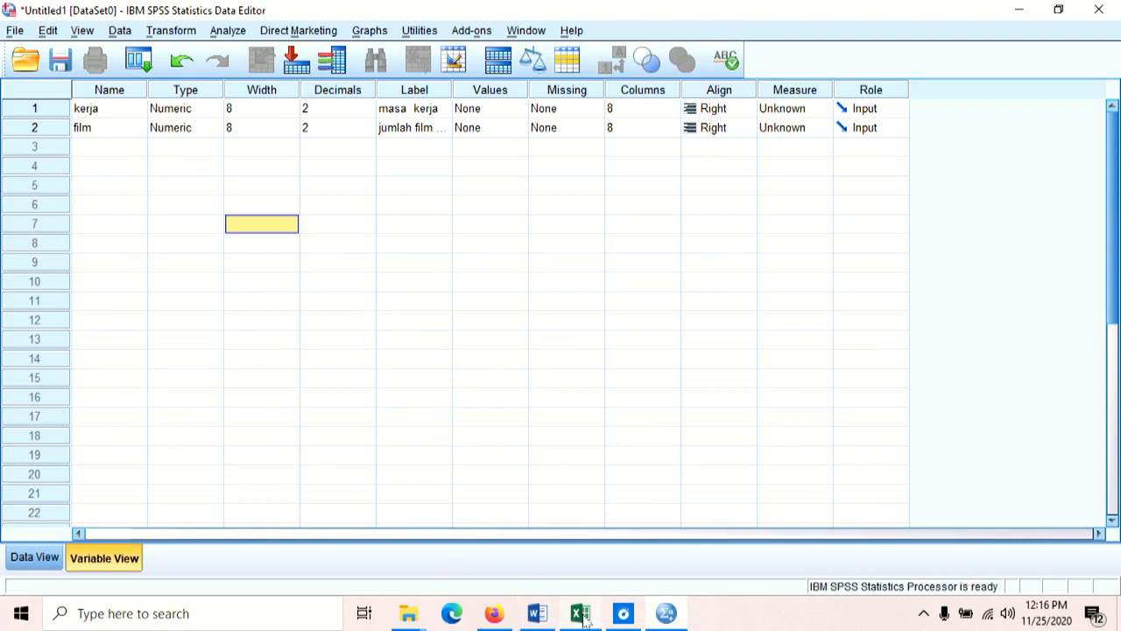
{"action": "left_click_drag", "start_coordinate": [214, 233], "coordinate": [369, 568]}
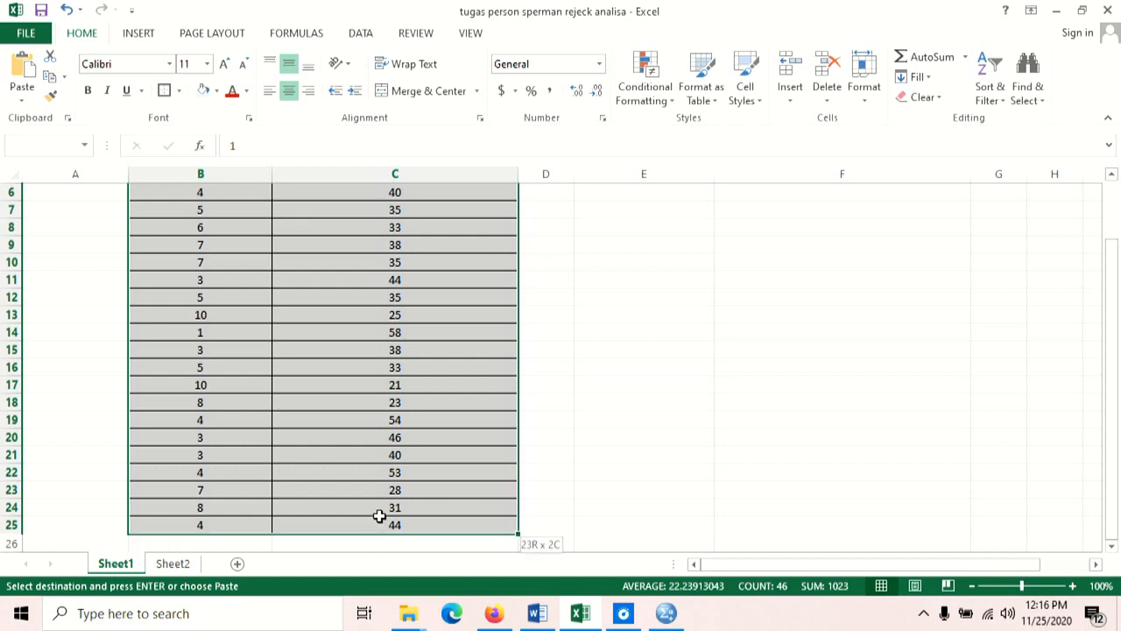
{"action": "right_click", "coordinate": [368, 475]}
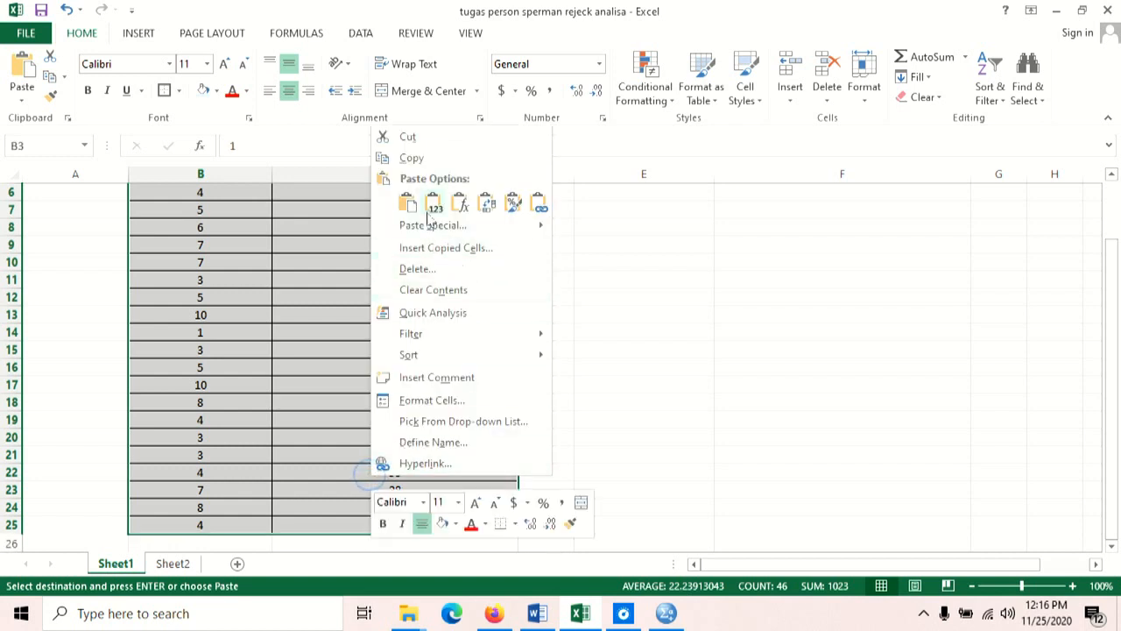
{"action": "left_click", "coordinate": [412, 159]}
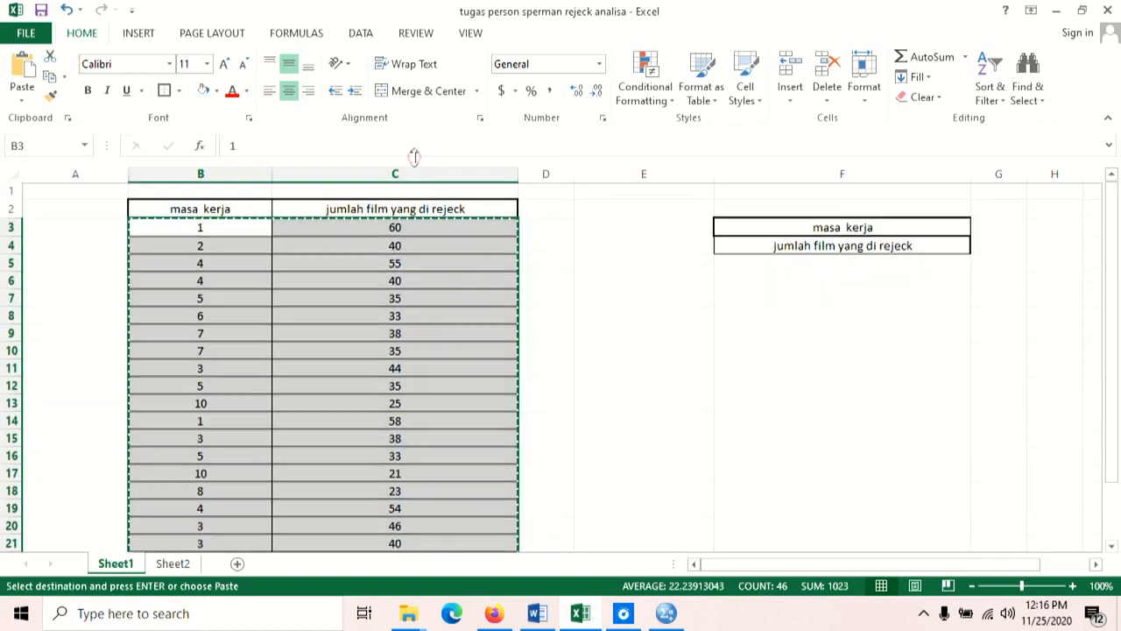
Paste the copied values into the SPSS data grid starting at the first kerja case, and check the filled rows
{"action": "left_click", "coordinate": [667, 619]}
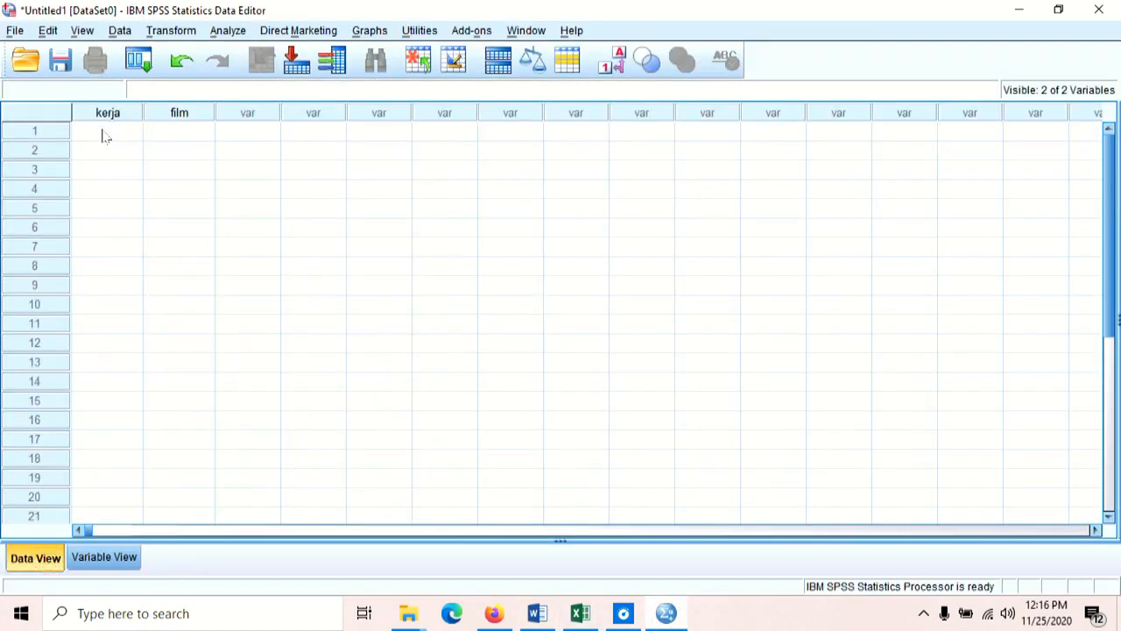
{"action": "left_click", "coordinate": [578, 616]}
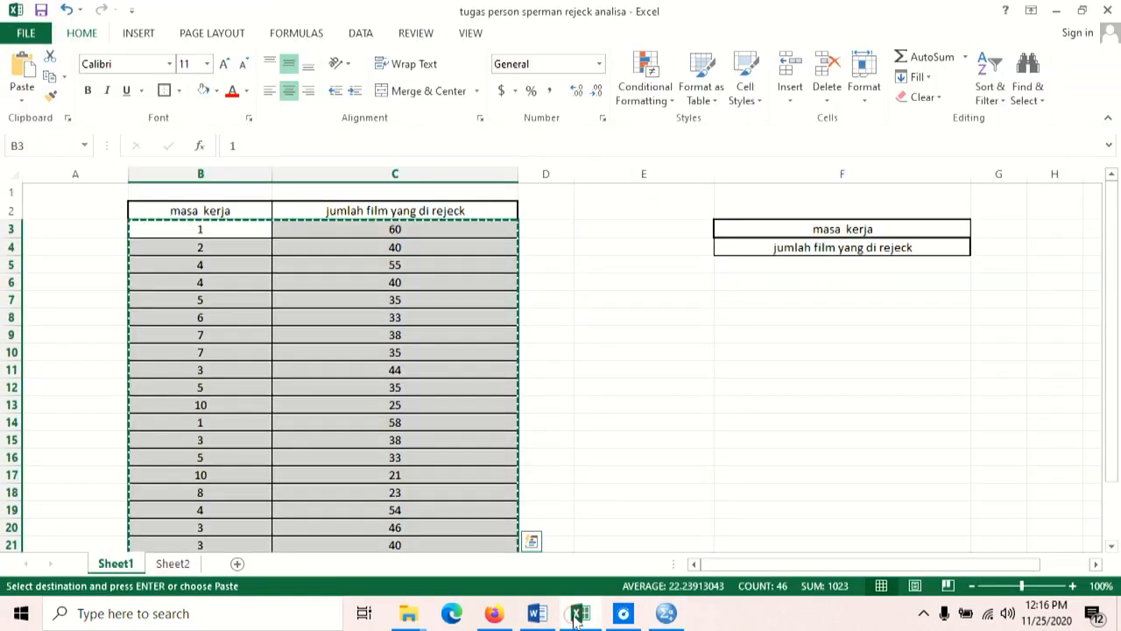
{"action": "left_click", "coordinate": [578, 616]}
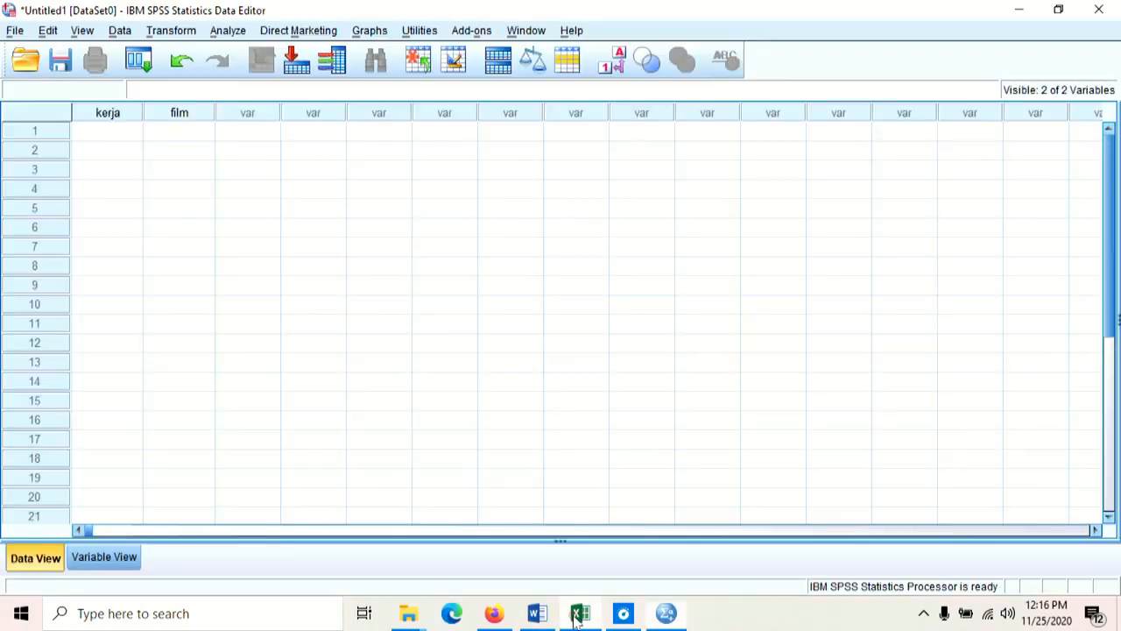
{"action": "right_click", "coordinate": [106, 131]}
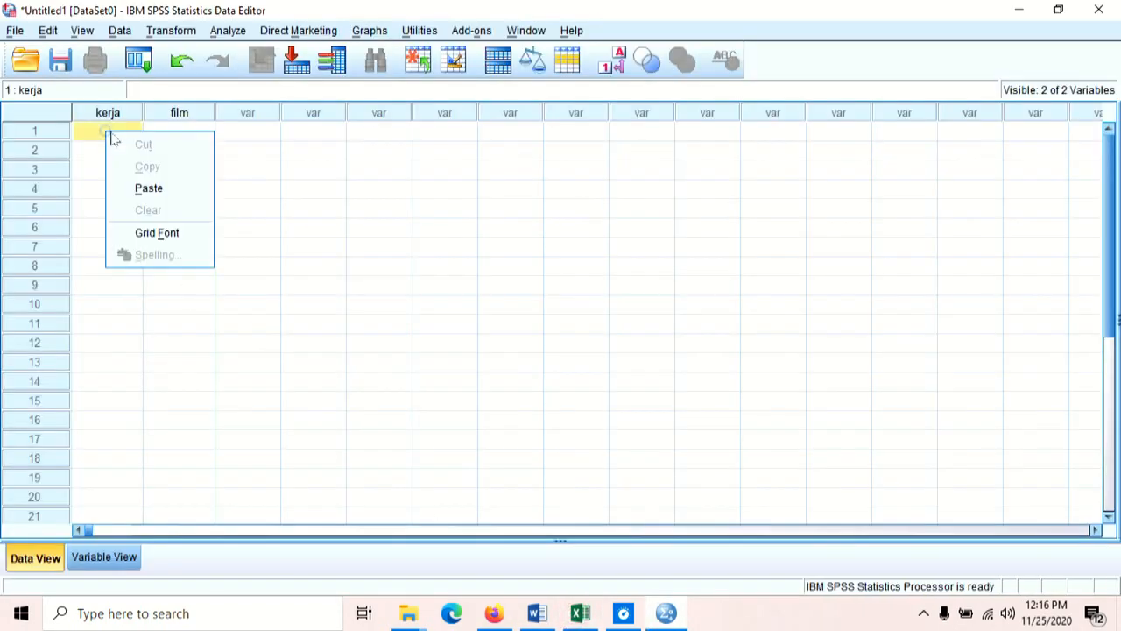
{"action": "left_click", "coordinate": [150, 185]}
{"action": "scroll", "coordinate": [158, 328], "scroll_direction": "down", "scroll_amount": 2}
{"action": "scroll", "coordinate": [157, 328], "scroll_direction": "up", "scroll_amount": 1}
{"action": "scroll", "coordinate": [162, 332], "scroll_direction": "up", "scroll_amount": 1}
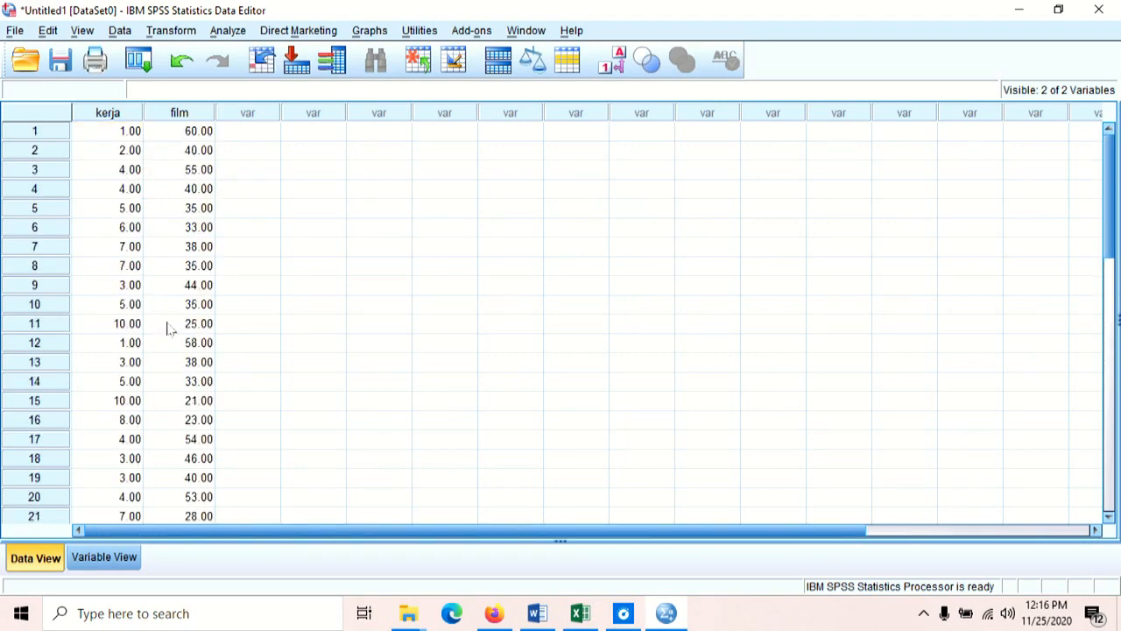
Set the decimals of both kerja and film to 0 and return to the data grid
{"action": "left_click", "coordinate": [109, 557]}
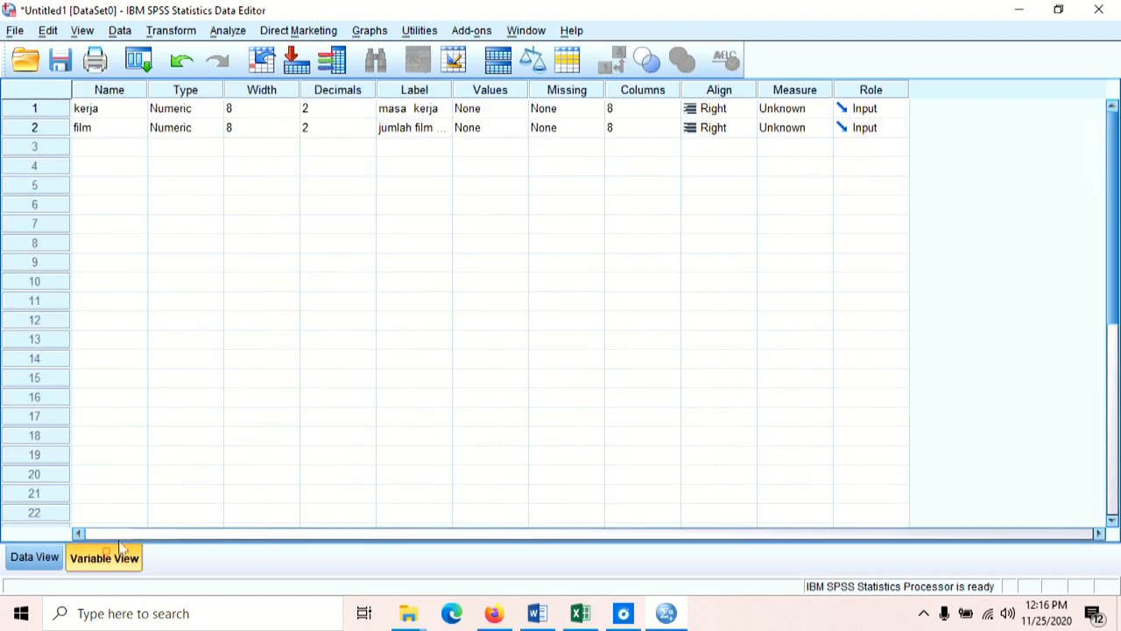
{"action": "left_click", "coordinate": [368, 112]}
{"action": "left_click", "coordinate": [368, 112]}
{"action": "left_click", "coordinate": [367, 112]}
{"action": "left_click", "coordinate": [368, 131]}
{"action": "left_click", "coordinate": [368, 130]}
{"action": "left_click", "coordinate": [367, 131]}
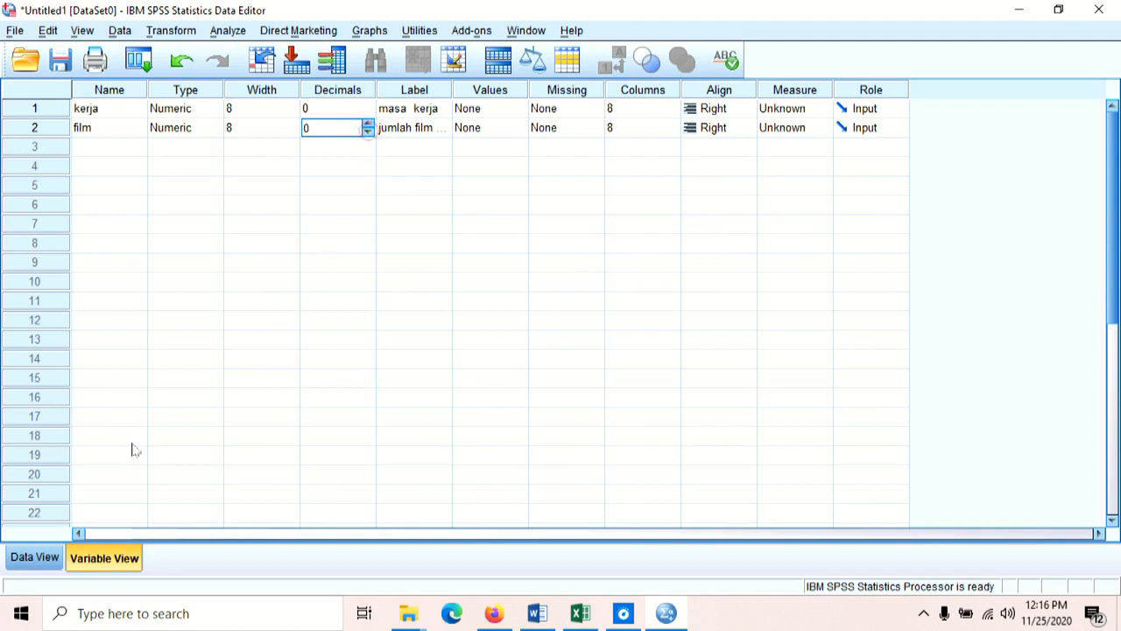
{"action": "left_click", "coordinate": [37, 558]}
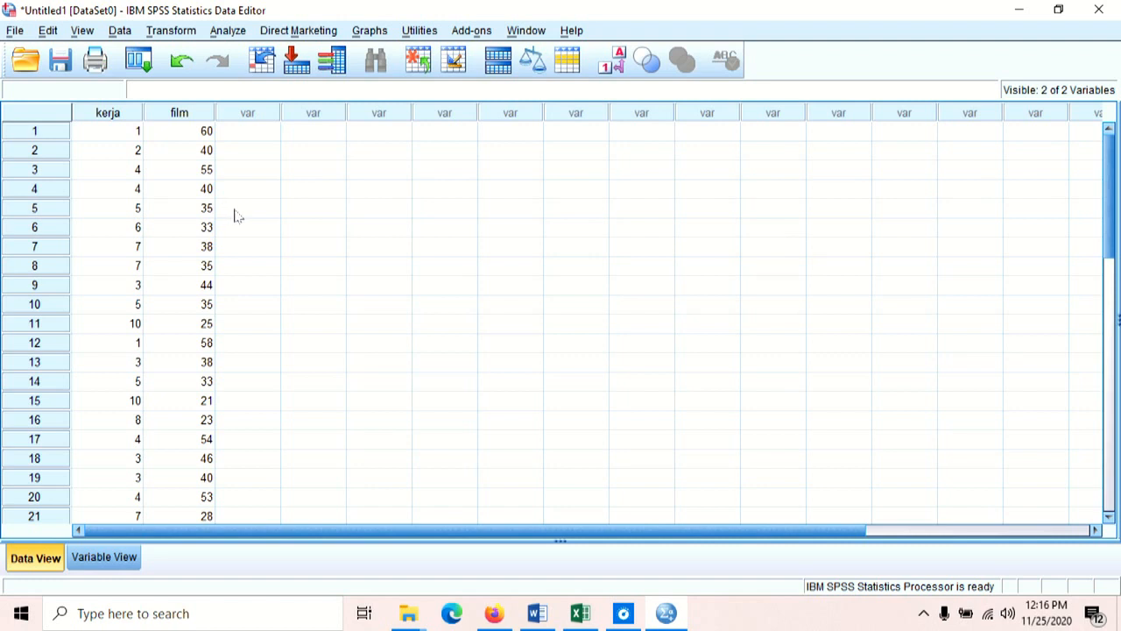
Start an Explore analysis with masa kerja and jumlah film yang di rejeck as the dependent variables
{"action": "left_click", "coordinate": [229, 31]}
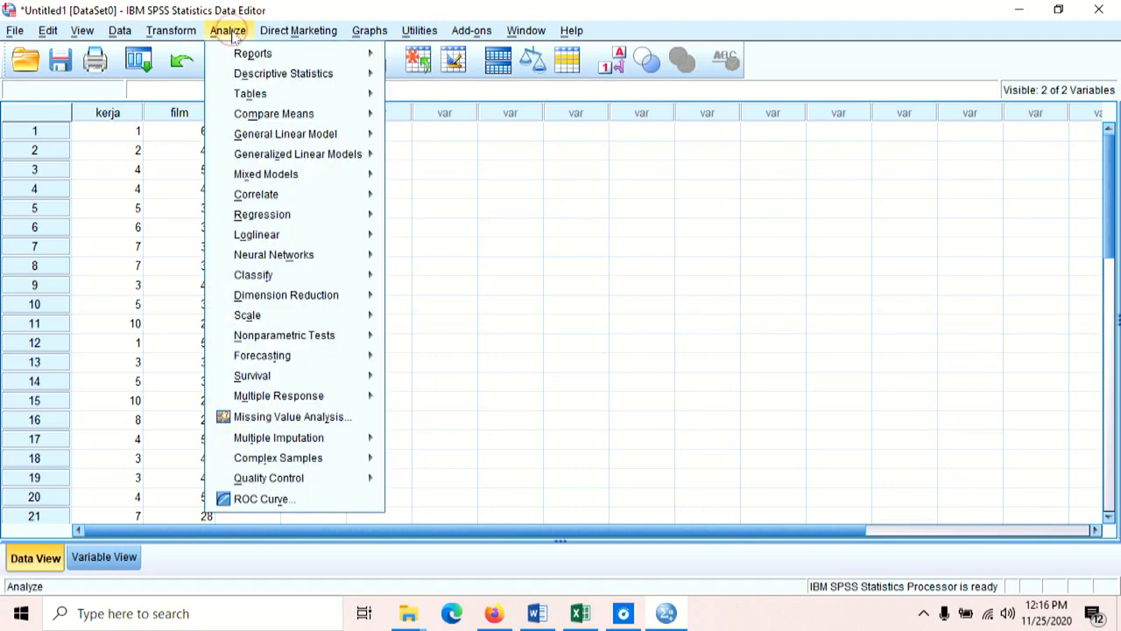
{"action": "mouse_move", "coordinate": [237, 73]}
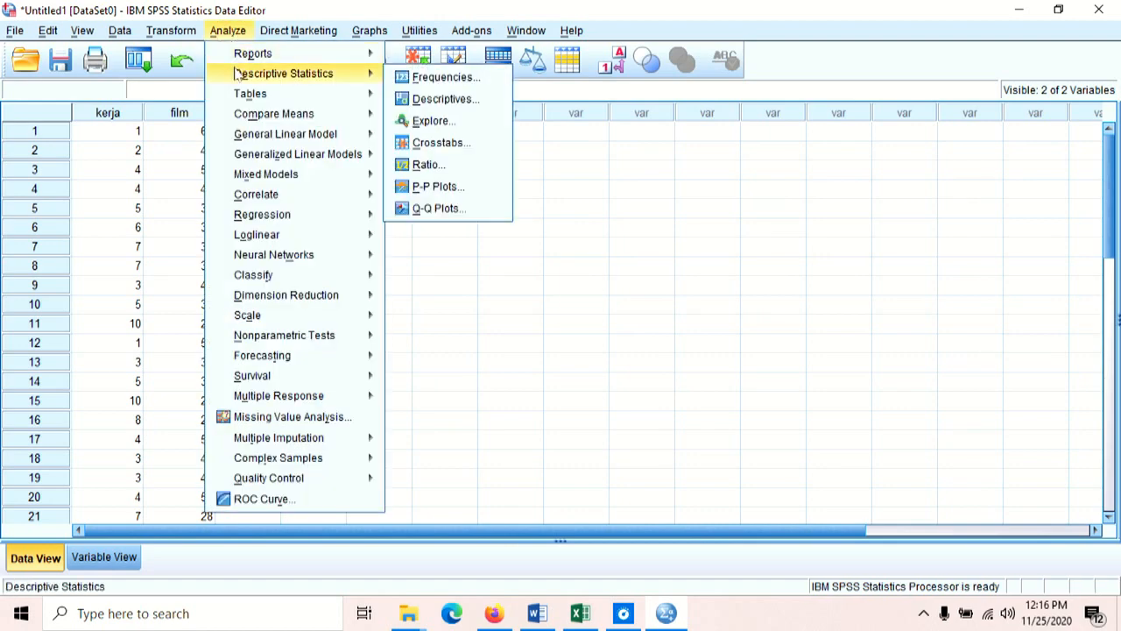
{"action": "left_click", "coordinate": [442, 120]}
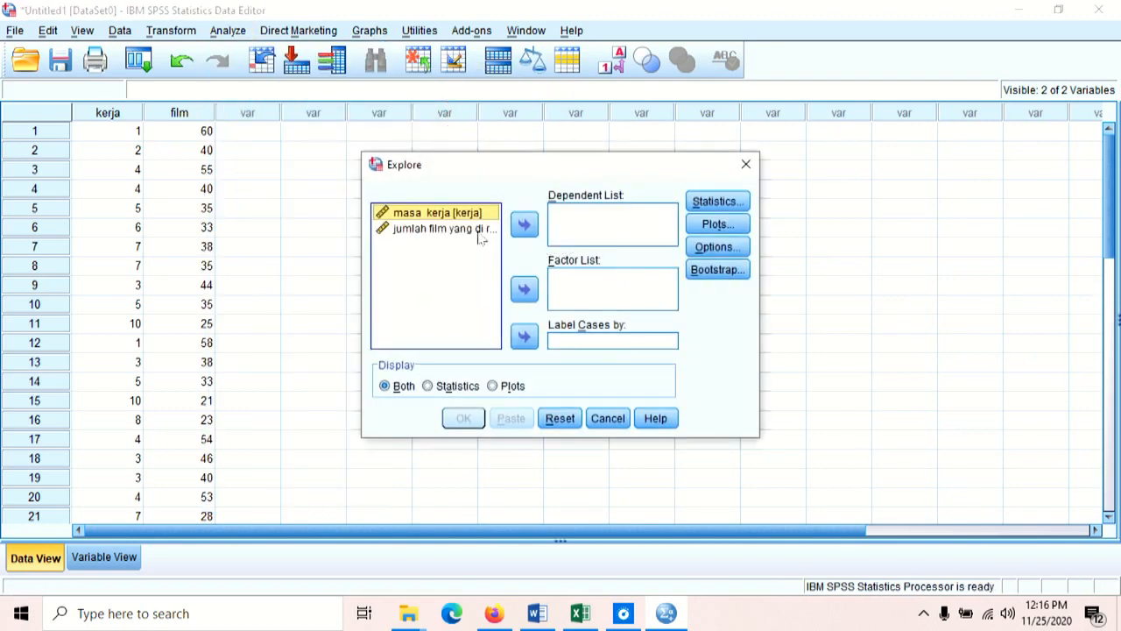
{"action": "left_click", "coordinate": [524, 225]}
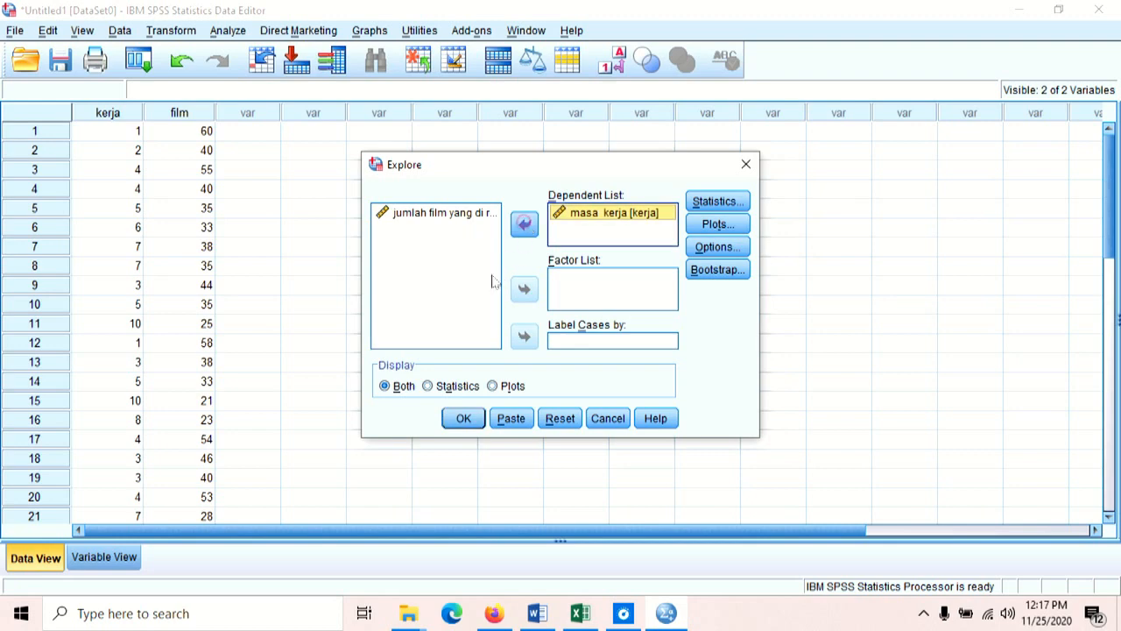
{"action": "left_click", "coordinate": [468, 214]}
{"action": "left_click", "coordinate": [524, 226]}
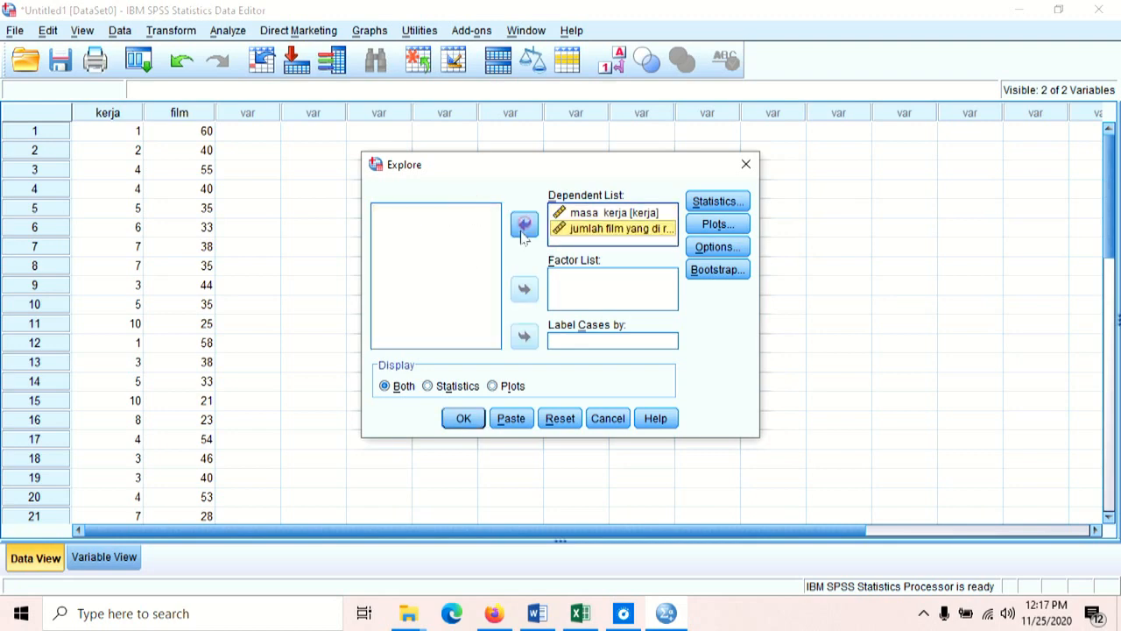
Enable normality plots with tests for the Explore analysis and run it
{"action": "left_click", "coordinate": [736, 227]}
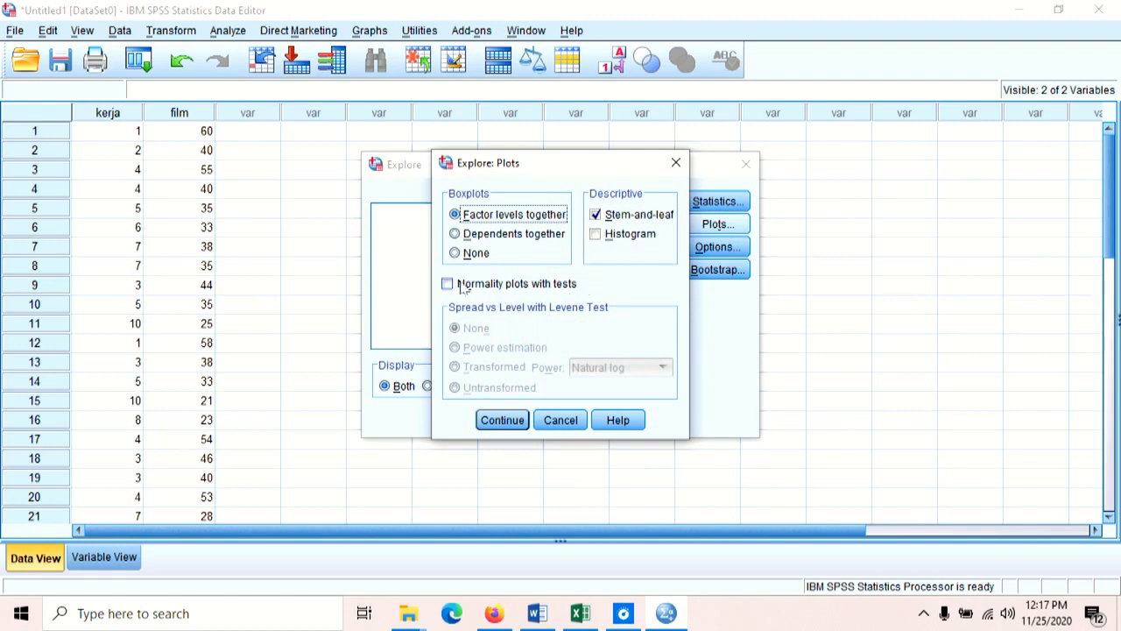
{"action": "left_click", "coordinate": [449, 285]}
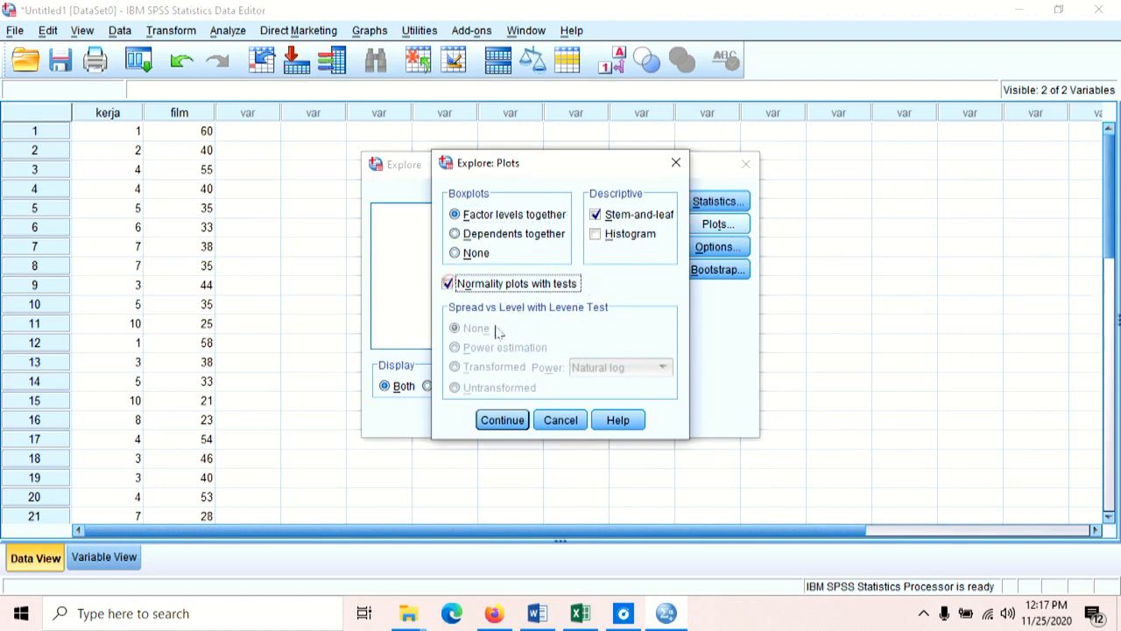
{"action": "left_click", "coordinate": [504, 420]}
{"action": "left_click", "coordinate": [464, 420]}
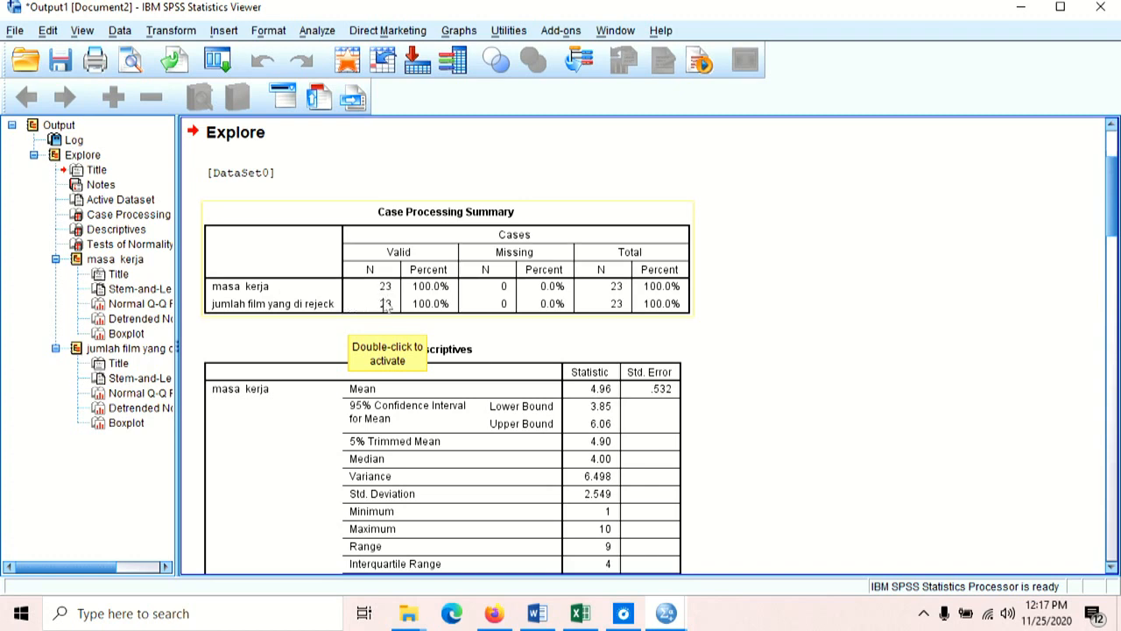
Examine the Explore output for both variables: the case processing summary, the descriptives and the Tests of Normality table
{"action": "scroll", "coordinate": [426, 314], "scroll_direction": "down", "scroll_amount": 5}
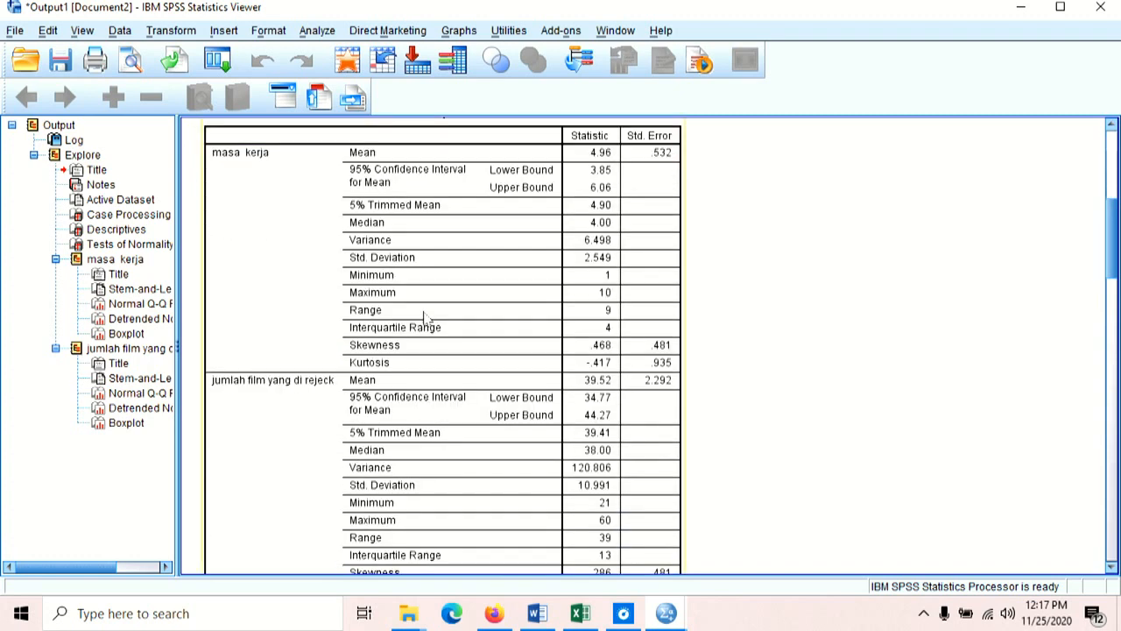
{"action": "scroll", "coordinate": [427, 317], "scroll_direction": "down", "scroll_amount": 3}
{"action": "scroll", "coordinate": [425, 318], "scroll_direction": "up", "scroll_amount": 8}
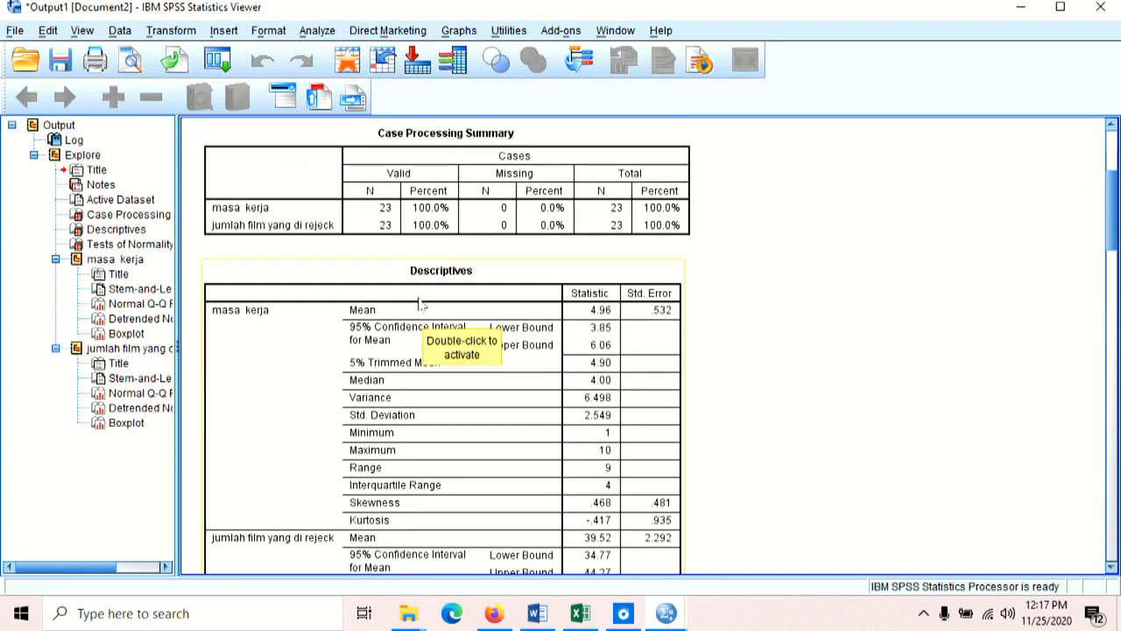
{"action": "scroll", "coordinate": [420, 301], "scroll_direction": "down", "scroll_amount": 8}
{"action": "scroll", "coordinate": [462, 307], "scroll_direction": "down", "scroll_amount": 5}
{"action": "left_click", "coordinate": [464, 310]}
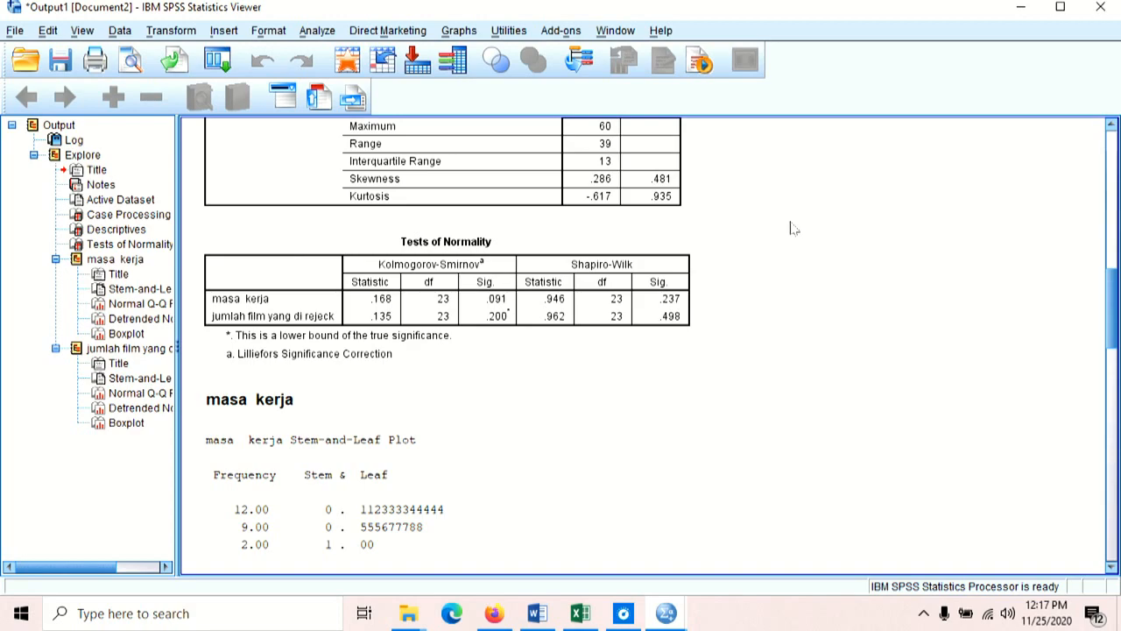
{"action": "scroll", "coordinate": [726, 289], "scroll_direction": "up", "scroll_amount": 10}
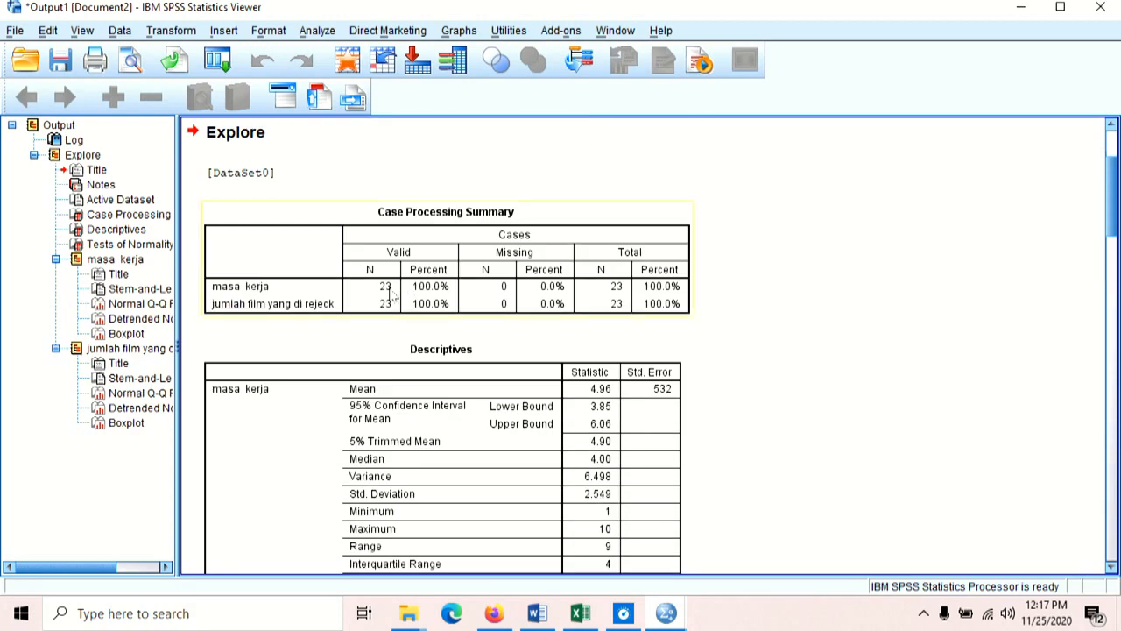
{"action": "scroll", "coordinate": [449, 322], "scroll_direction": "down", "scroll_amount": 6}
{"action": "scroll", "coordinate": [447, 321], "scroll_direction": "down", "scroll_amount": 3}
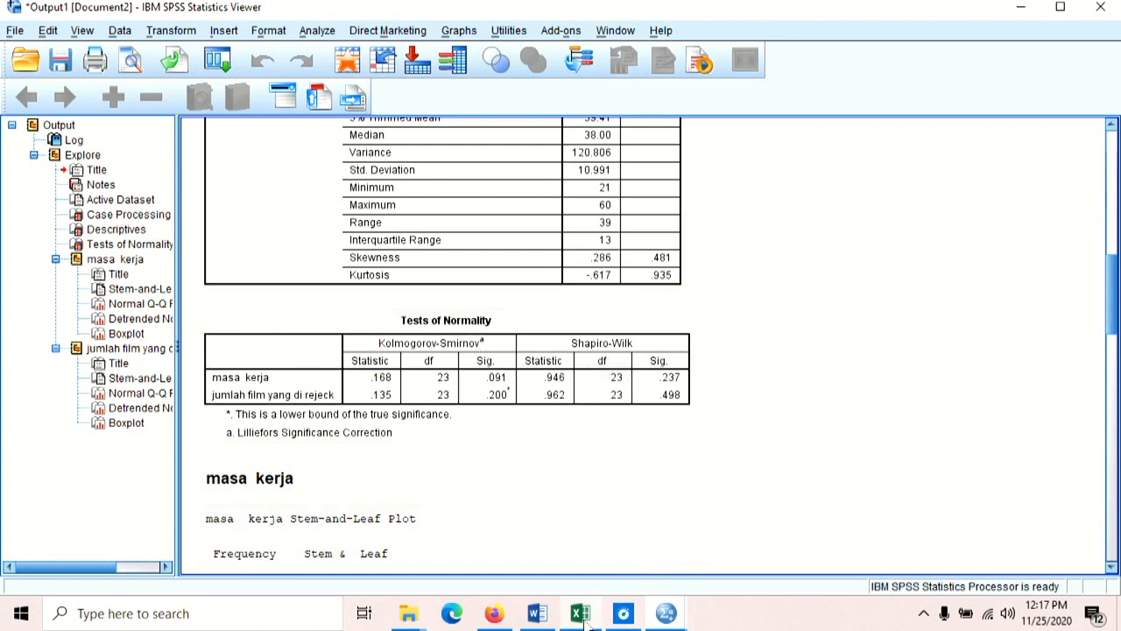
Switch to Word to read the normality results and decision rules, and check the Pearson/Spearman criteria table in Excel
{"action": "left_click", "coordinate": [537, 614]}
{"action": "scroll", "coordinate": [368, 459], "scroll_direction": "down", "scroll_amount": 12}
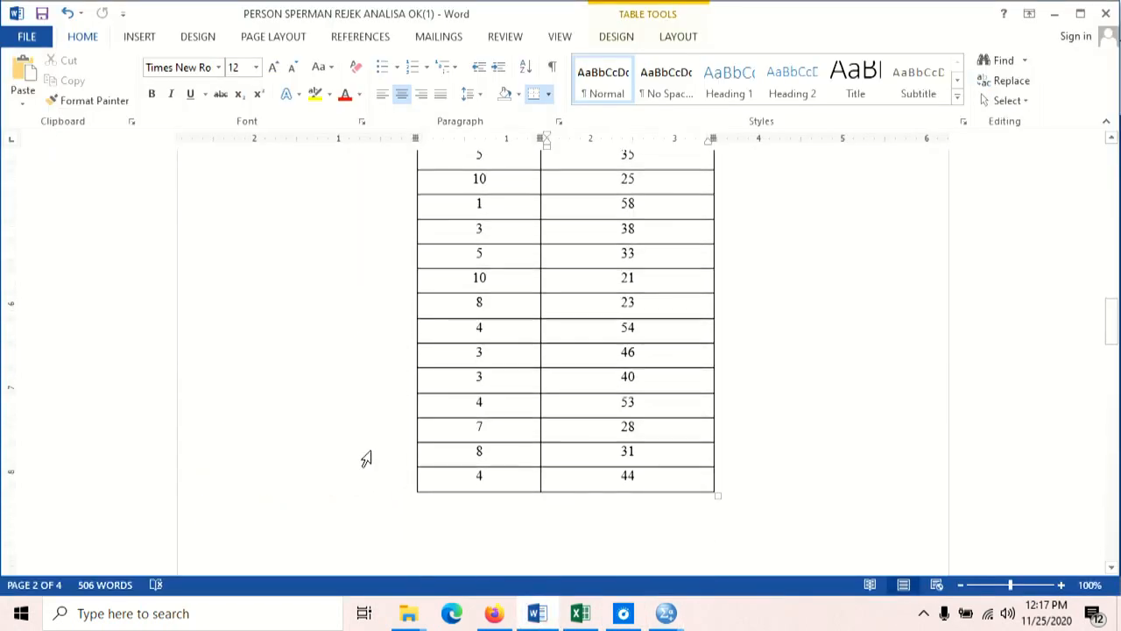
{"action": "scroll", "coordinate": [373, 451], "scroll_direction": "down", "scroll_amount": 7}
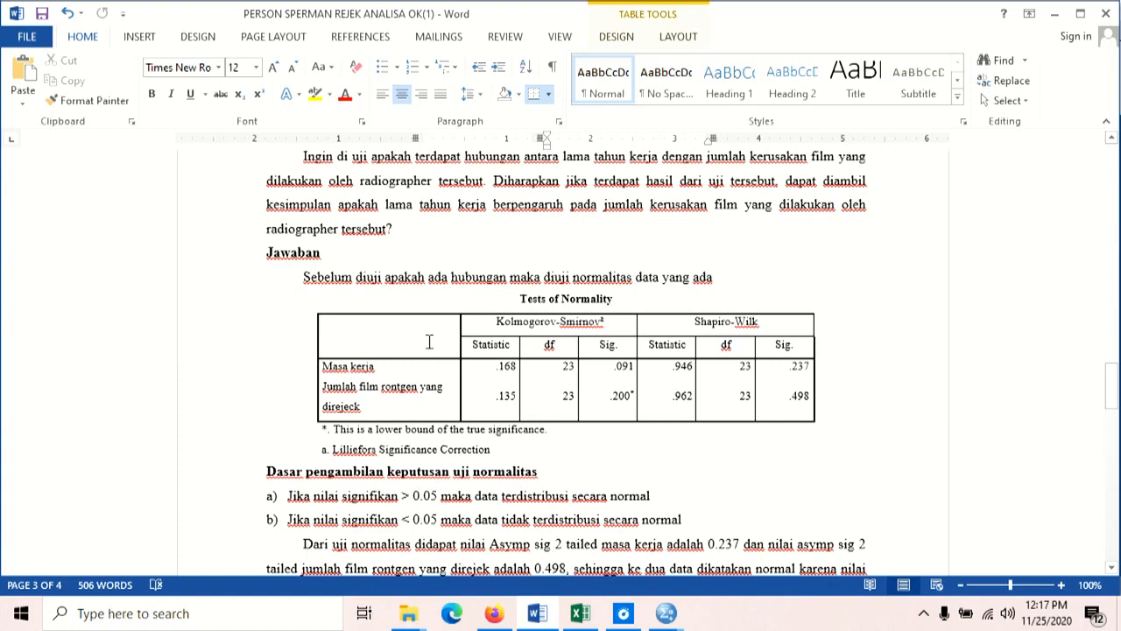
{"action": "scroll", "coordinate": [430, 340], "scroll_direction": "down", "scroll_amount": 1}
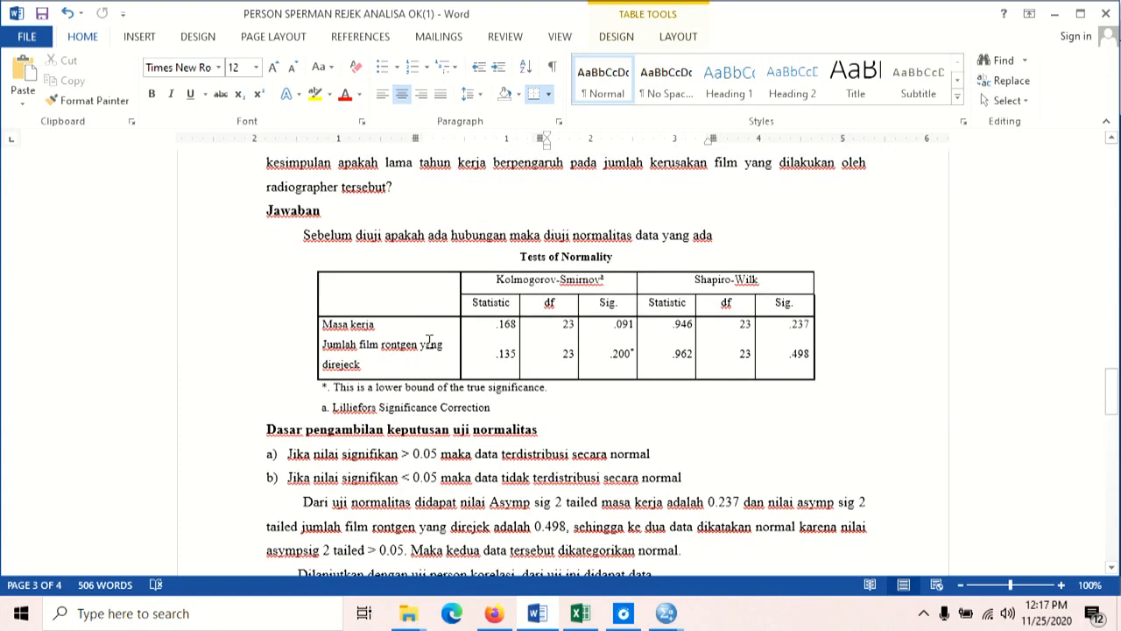
{"action": "scroll", "coordinate": [429, 341], "scroll_direction": "down", "scroll_amount": 1}
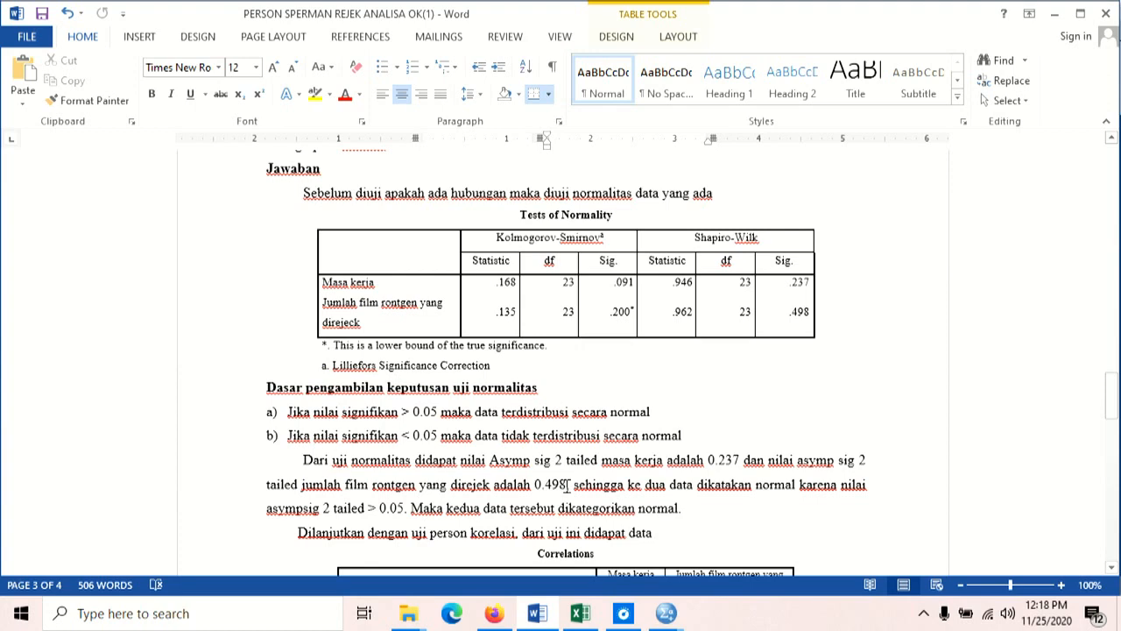
{"action": "scroll", "coordinate": [605, 507], "scroll_direction": "down", "scroll_amount": 2}
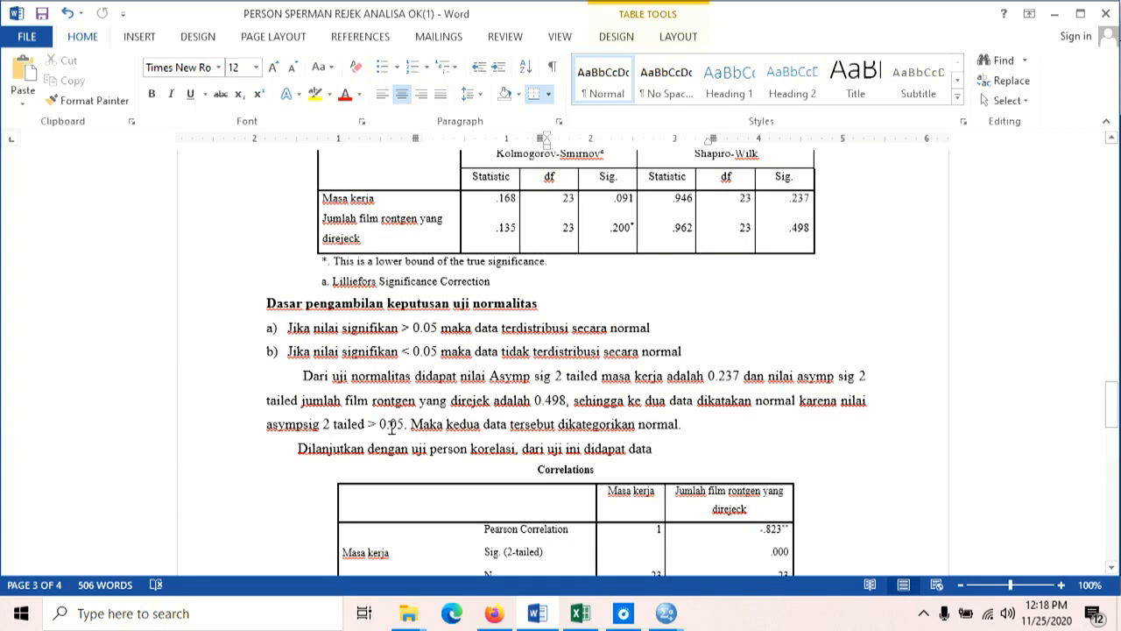
{"action": "scroll", "coordinate": [391, 426], "scroll_direction": "down", "scroll_amount": 1}
{"action": "key", "text": "alt+Tab"}
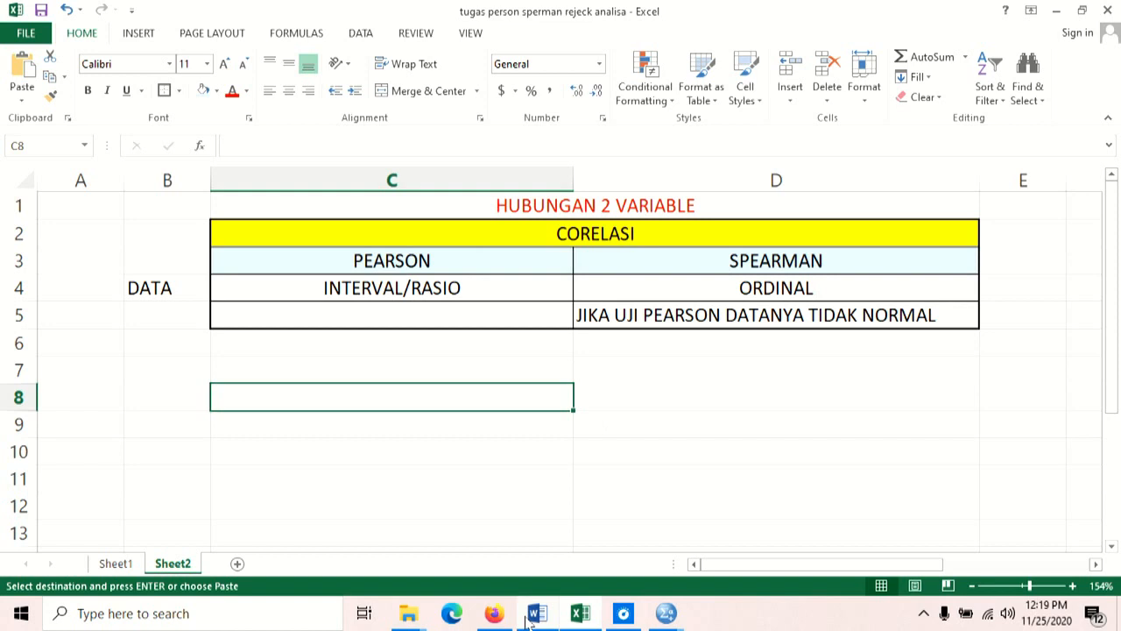
Return to the SPSS data and set up a bivariate correlation between masa kerja and jumlah film yang di rejeck
{"action": "mouse_move", "coordinate": [527, 617]}
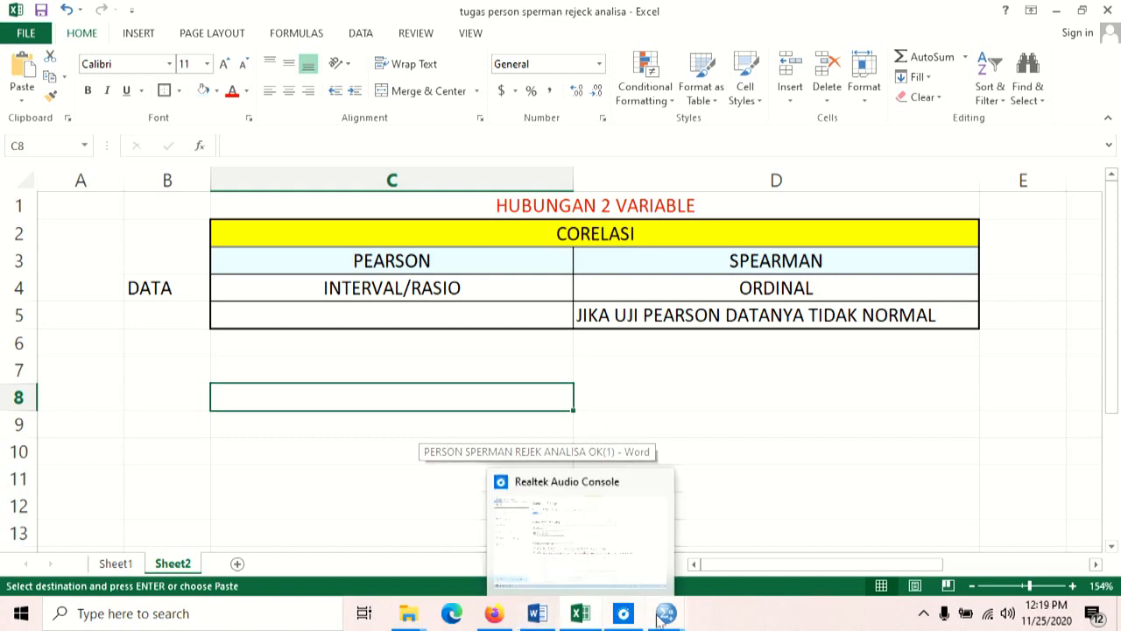
{"action": "mouse_move", "coordinate": [667, 619]}
{"action": "left_click", "coordinate": [603, 576]}
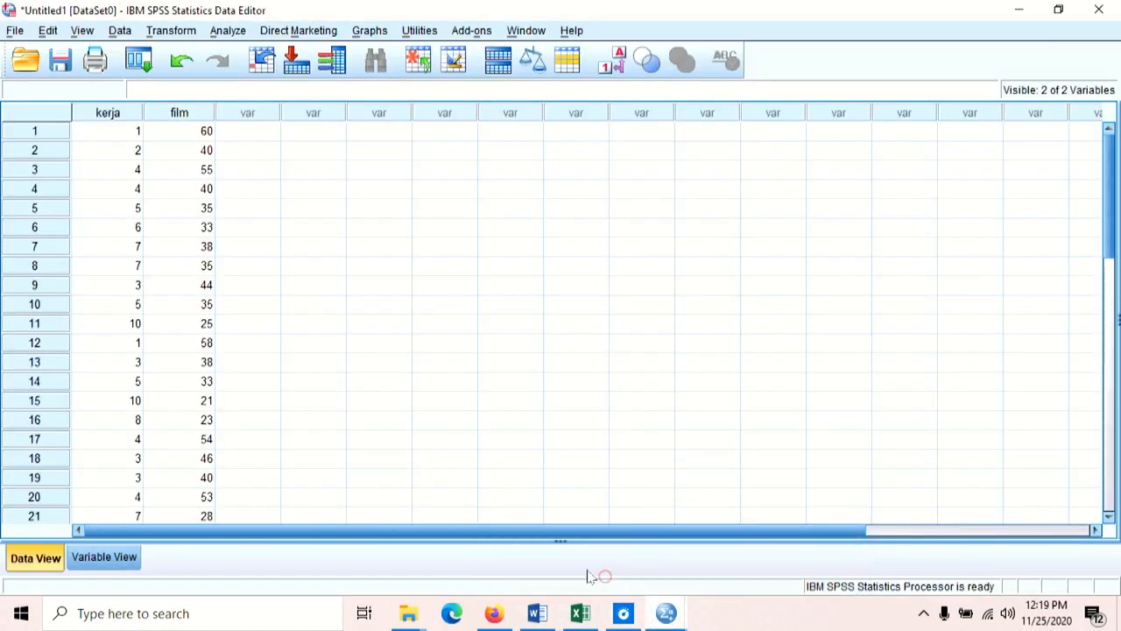
{"action": "left_click", "coordinate": [230, 31]}
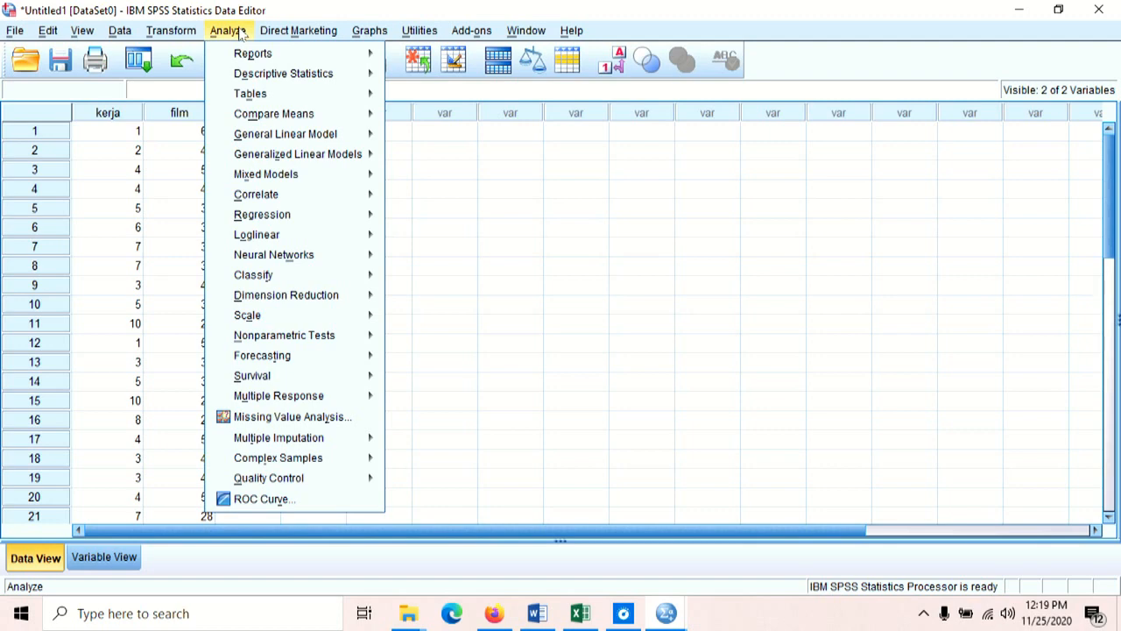
{"action": "mouse_move", "coordinate": [298, 194]}
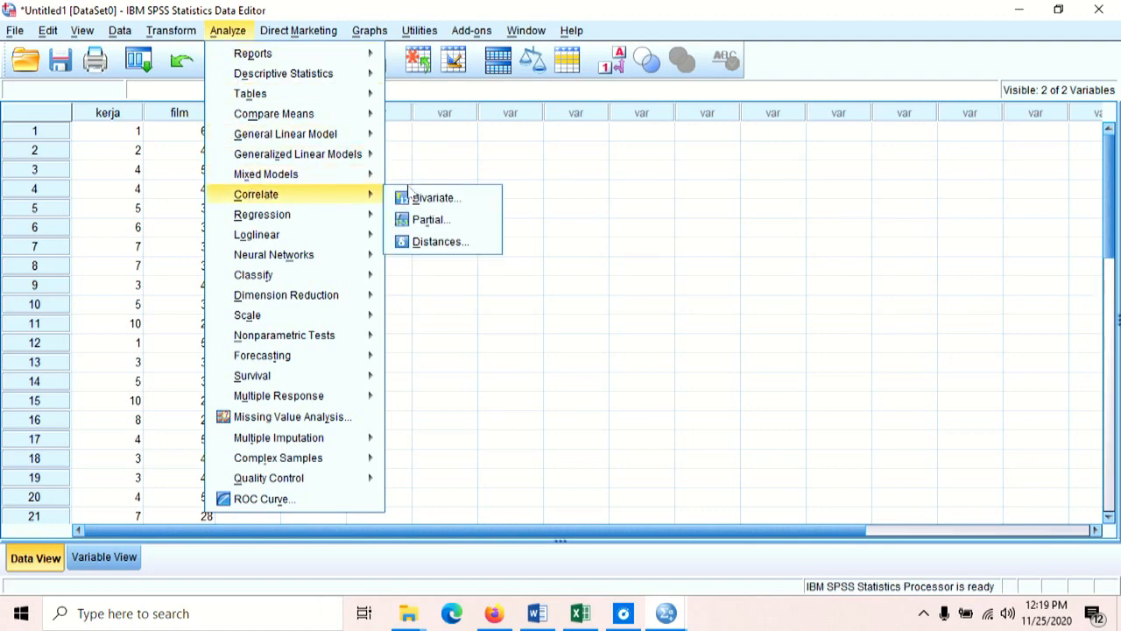
{"action": "left_click", "coordinate": [446, 203]}
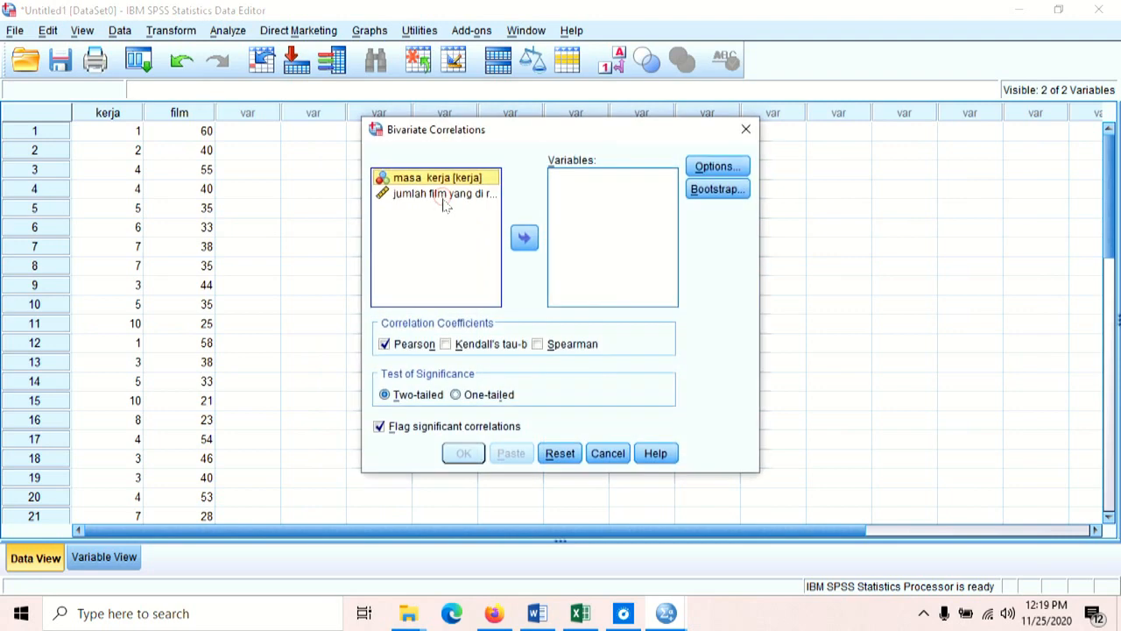
{"action": "left_click", "coordinate": [524, 237]}
{"action": "left_click", "coordinate": [461, 179]}
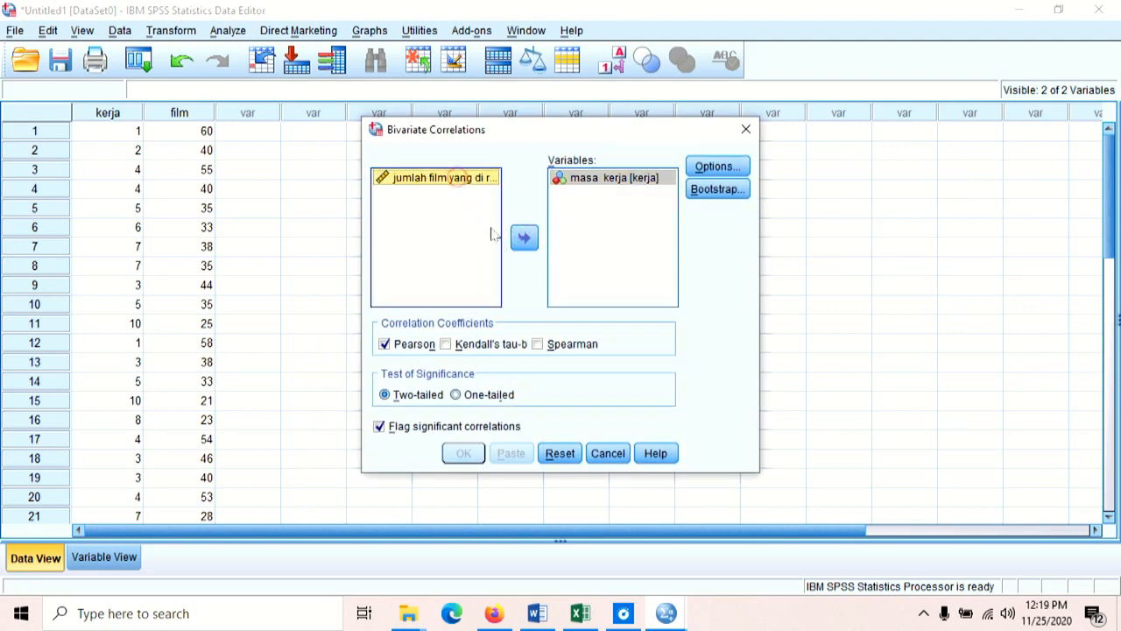
{"action": "left_click", "coordinate": [523, 238]}
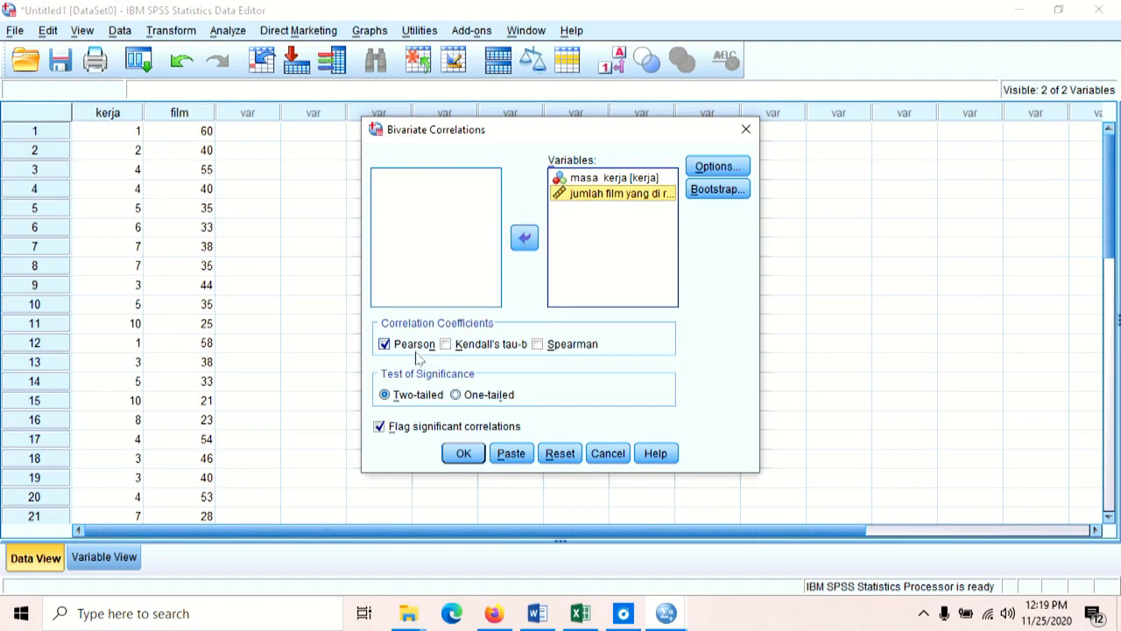
Run the two-tailed Pearson correlation with significant correlations flagged, and look over the resulting output
{"action": "left_click", "coordinate": [458, 453]}
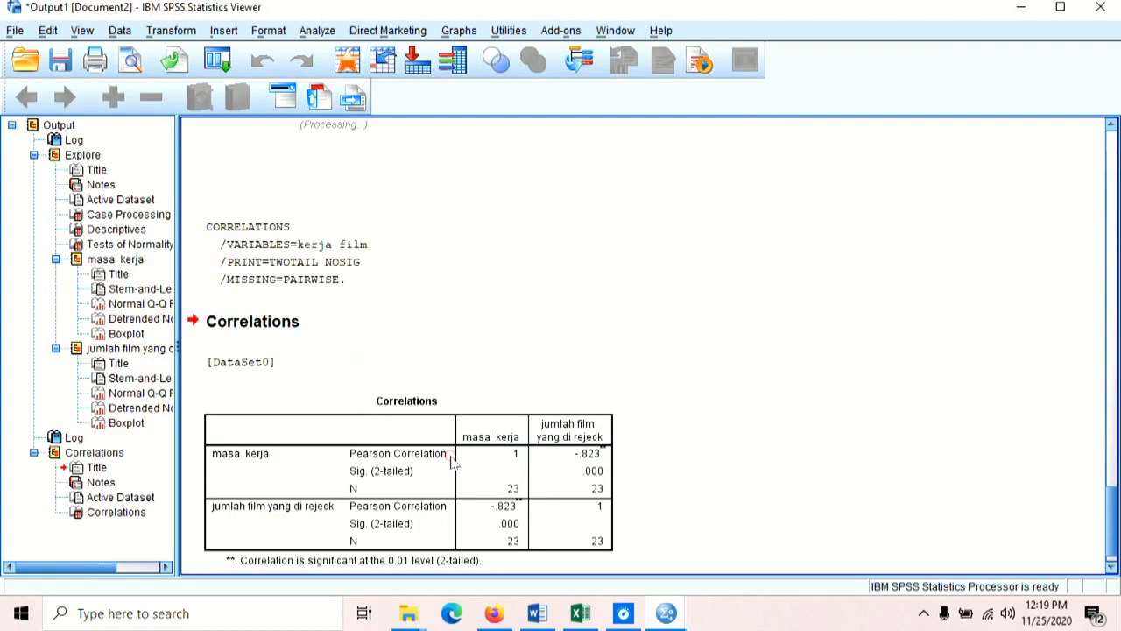
{"action": "scroll", "coordinate": [453, 463], "scroll_direction": "up", "scroll_amount": 10}
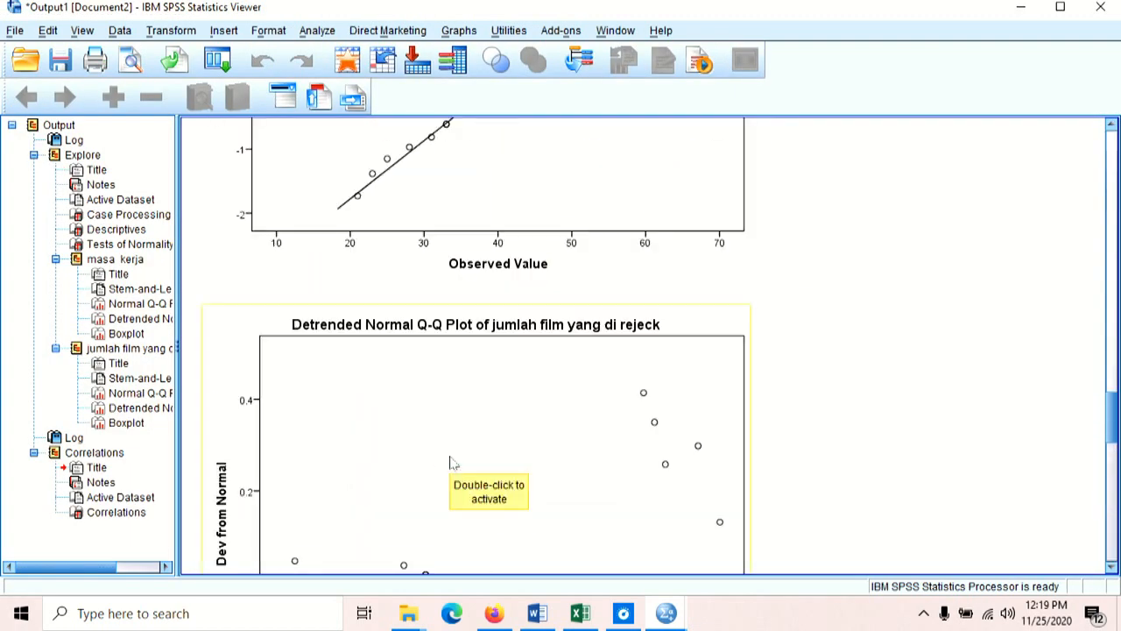
{"action": "scroll", "coordinate": [839, 389], "scroll_direction": "down", "scroll_amount": 10}
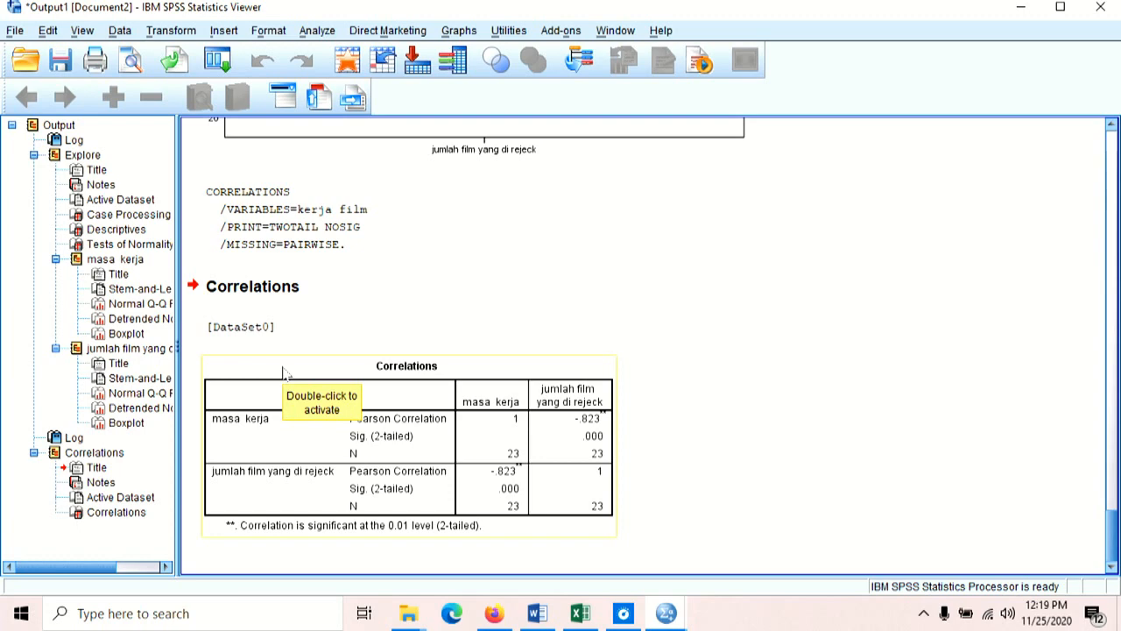
Switch to Word and compare the Correlations table with the decision rules for significance and strength of the relationship
{"action": "left_click", "coordinate": [538, 616]}
{"action": "scroll", "coordinate": [456, 495], "scroll_direction": "down", "scroll_amount": 2}
{"action": "scroll", "coordinate": [456, 495], "scroll_direction": "down", "scroll_amount": 2}
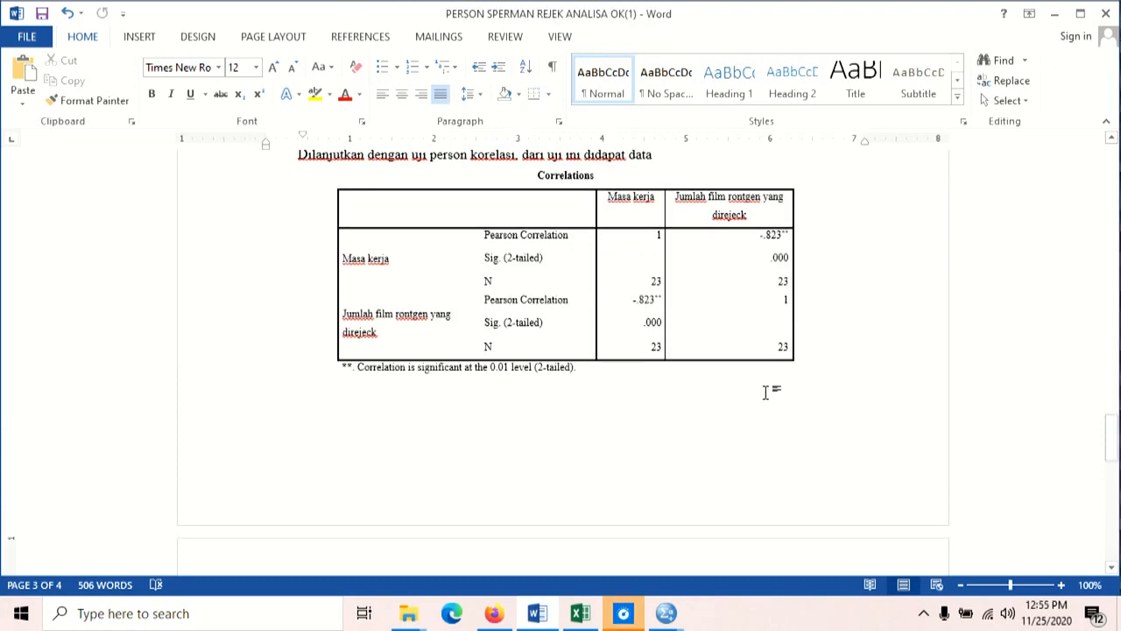
{"action": "scroll", "coordinate": [765, 392], "scroll_direction": "down", "scroll_amount": 1}
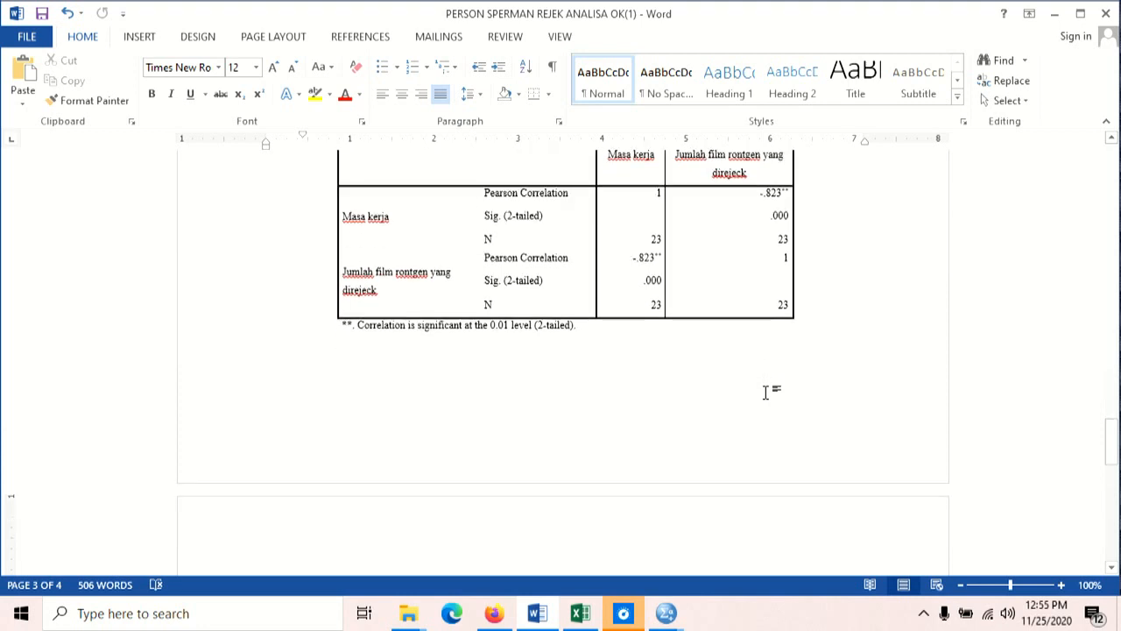
{"action": "scroll", "coordinate": [765, 392], "scroll_direction": "up", "scroll_amount": 1}
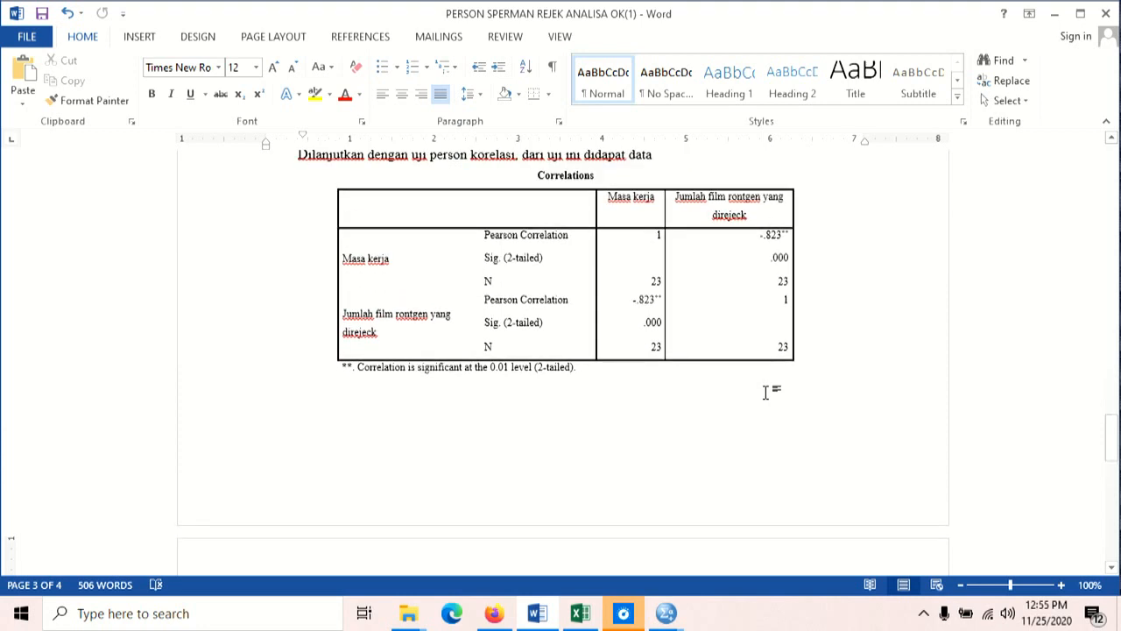
{"action": "scroll", "coordinate": [765, 391], "scroll_direction": "down", "scroll_amount": 3}
{"action": "scroll", "coordinate": [767, 390], "scroll_direction": "down", "scroll_amount": 1}
{"action": "scroll", "coordinate": [767, 391], "scroll_direction": "down", "scroll_amount": 5}
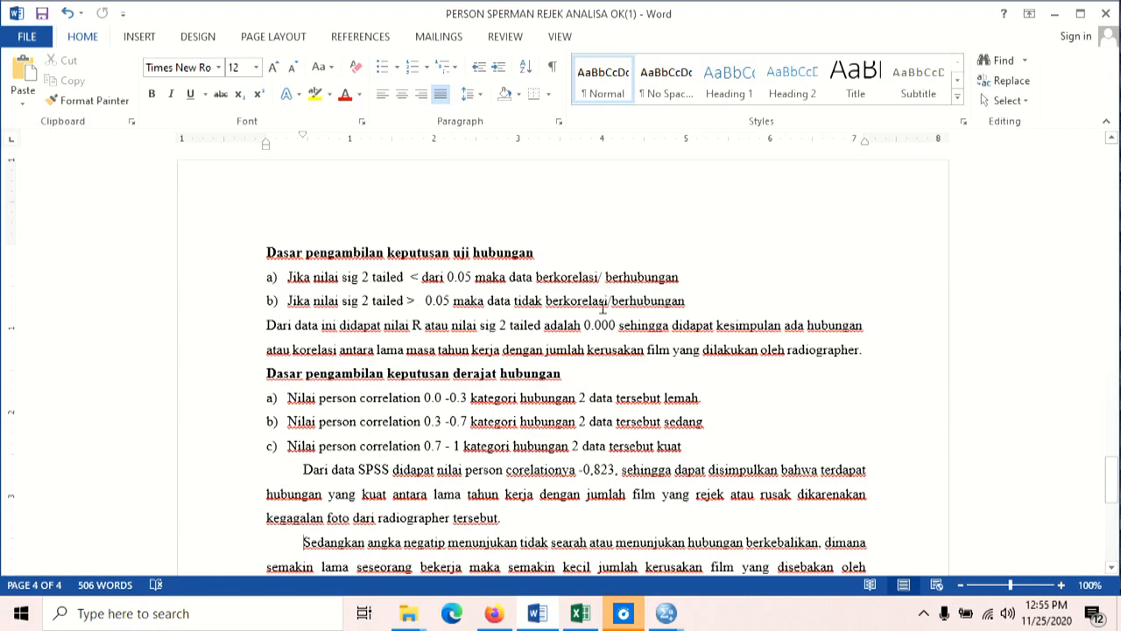
{"action": "scroll", "coordinate": [603, 307], "scroll_direction": "up", "scroll_amount": 9}
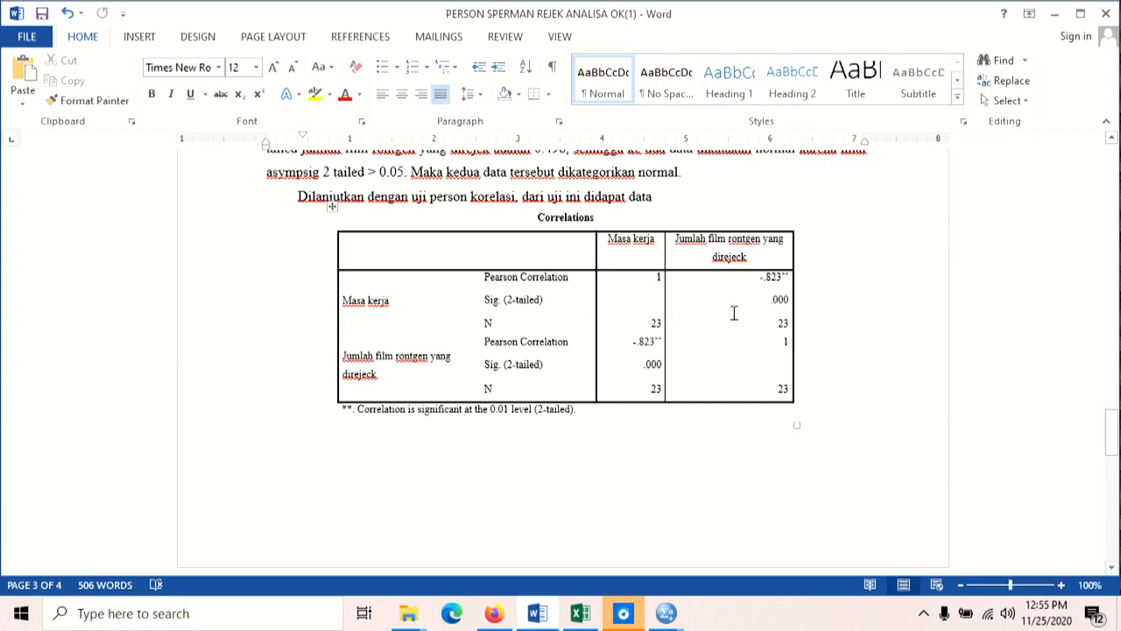
{"action": "scroll", "coordinate": [721, 363], "scroll_direction": "down", "scroll_amount": 5}
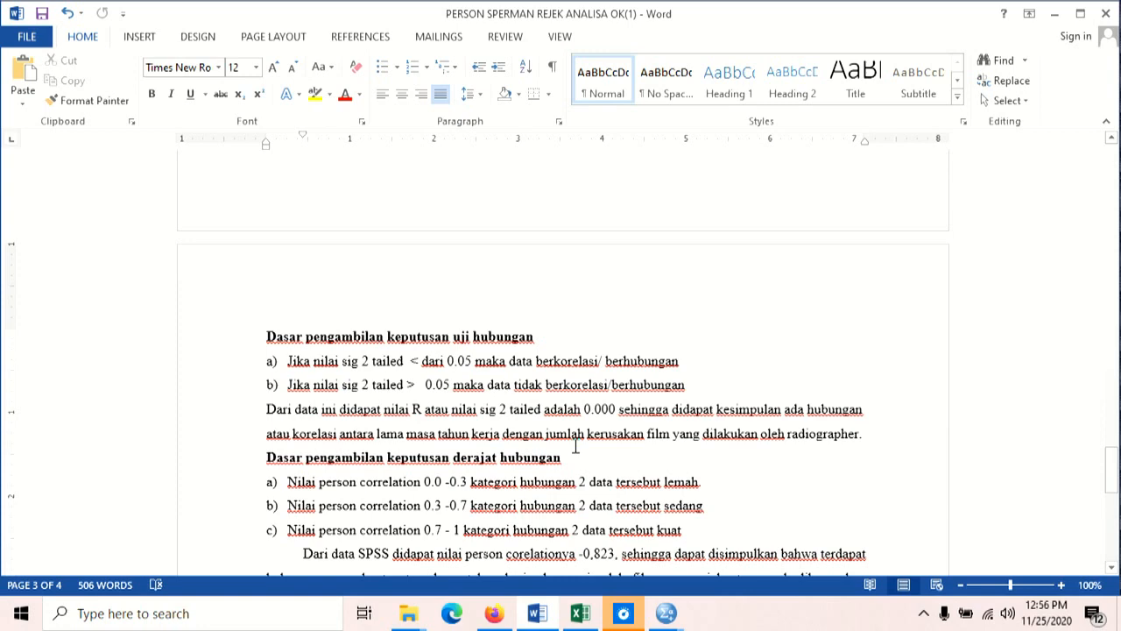
Recheck the Pearson coefficient in the Correlations table, and read the concluding paragraphs on the strength and direction of the relationship
{"action": "scroll", "coordinate": [576, 447], "scroll_direction": "up", "scroll_amount": 5}
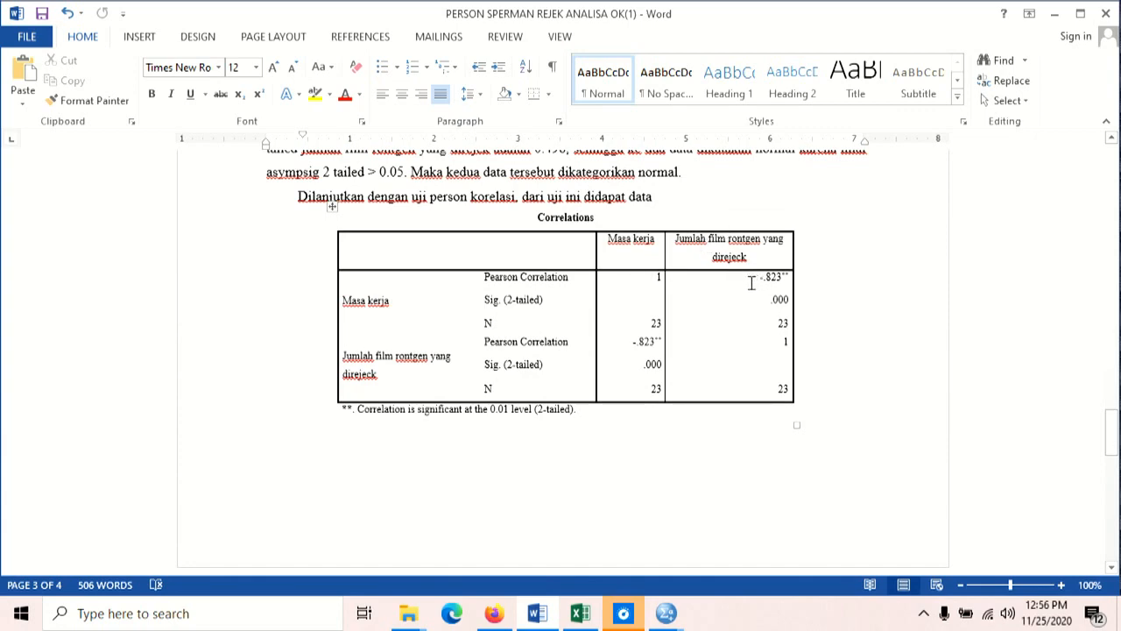
{"action": "scroll", "coordinate": [658, 368], "scroll_direction": "down", "scroll_amount": 5}
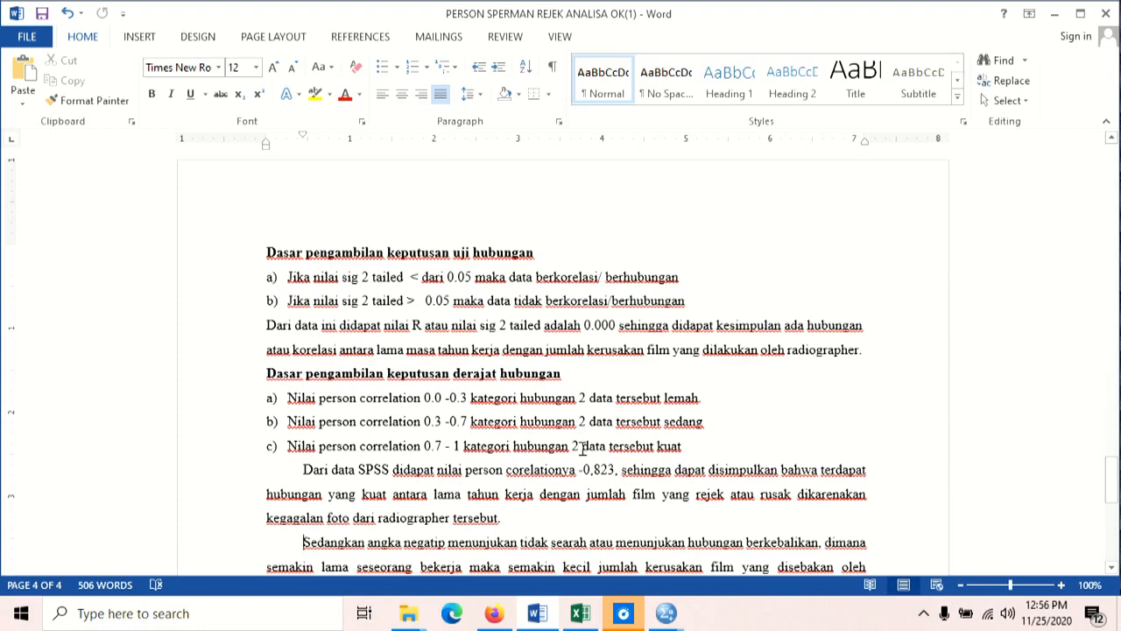
{"action": "scroll", "coordinate": [583, 447], "scroll_direction": "down", "scroll_amount": 1}
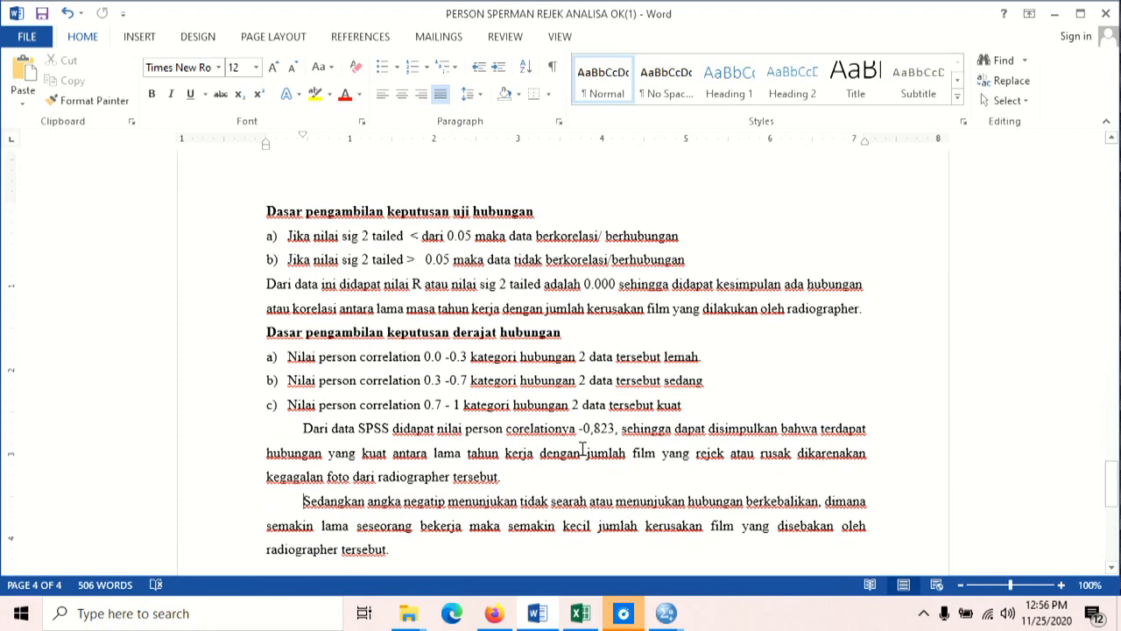
{"action": "scroll", "coordinate": [574, 448], "scroll_direction": "down", "scroll_amount": 1}
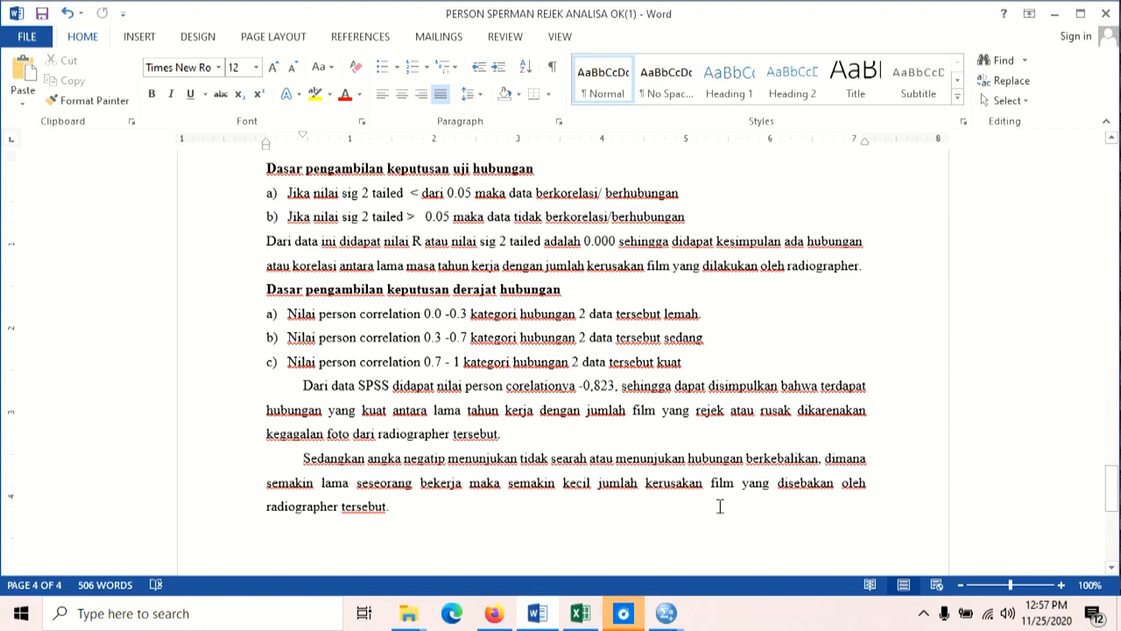
{"action": "scroll", "coordinate": [661, 433], "scroll_direction": "down", "scroll_amount": 3}
{"action": "scroll", "coordinate": [576, 435], "scroll_direction": "up", "scroll_amount": 2}
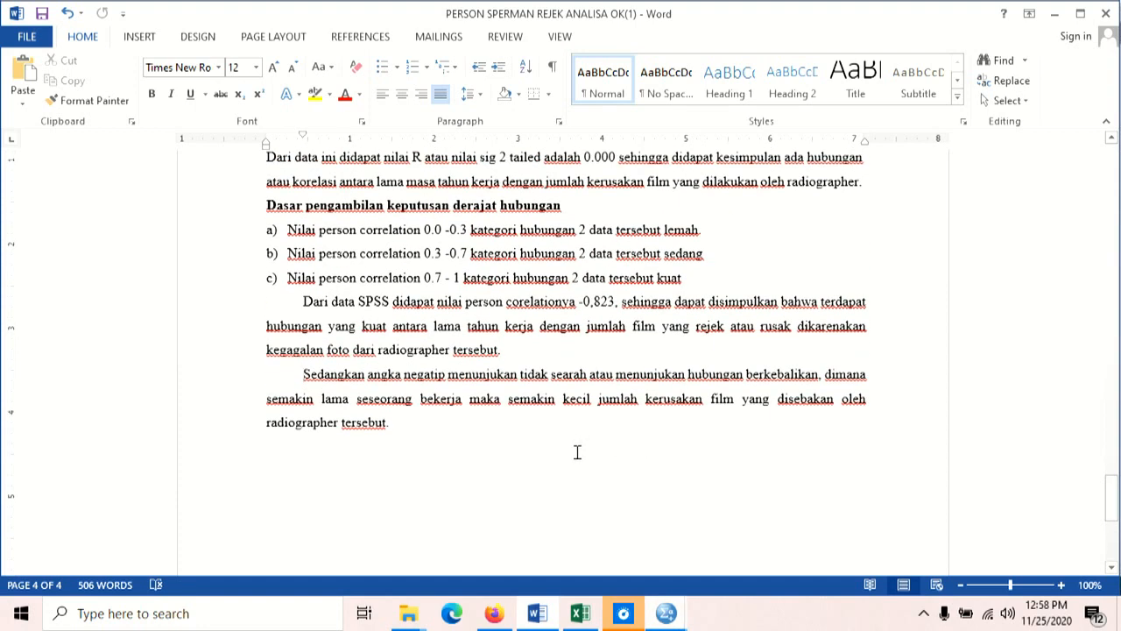
{"action": "scroll", "coordinate": [577, 452], "scroll_direction": "up", "scroll_amount": 1}
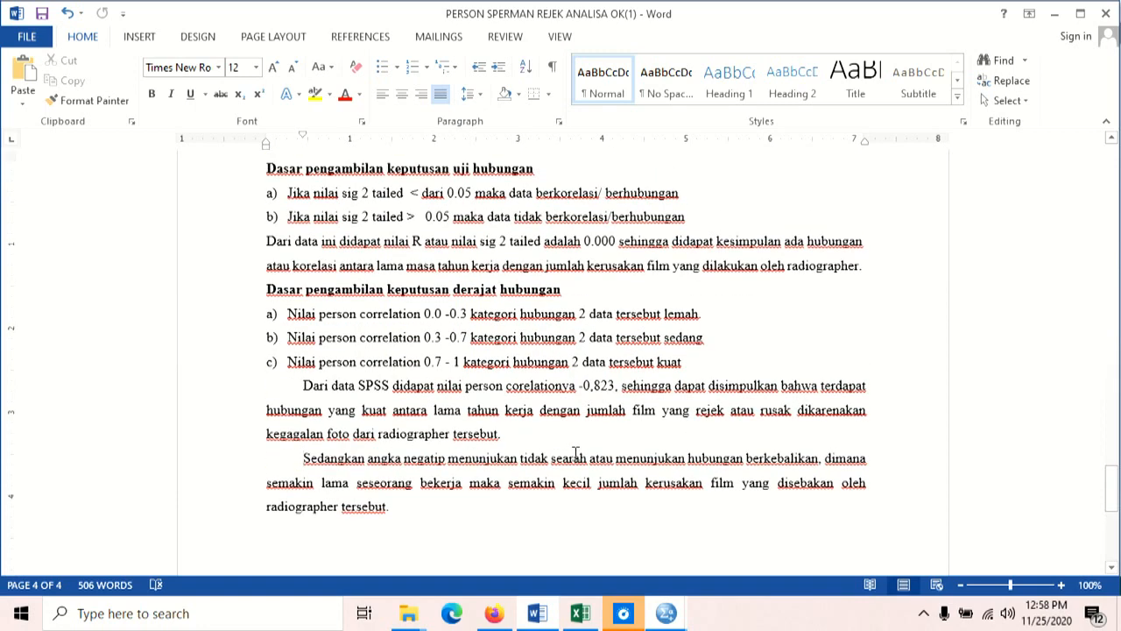